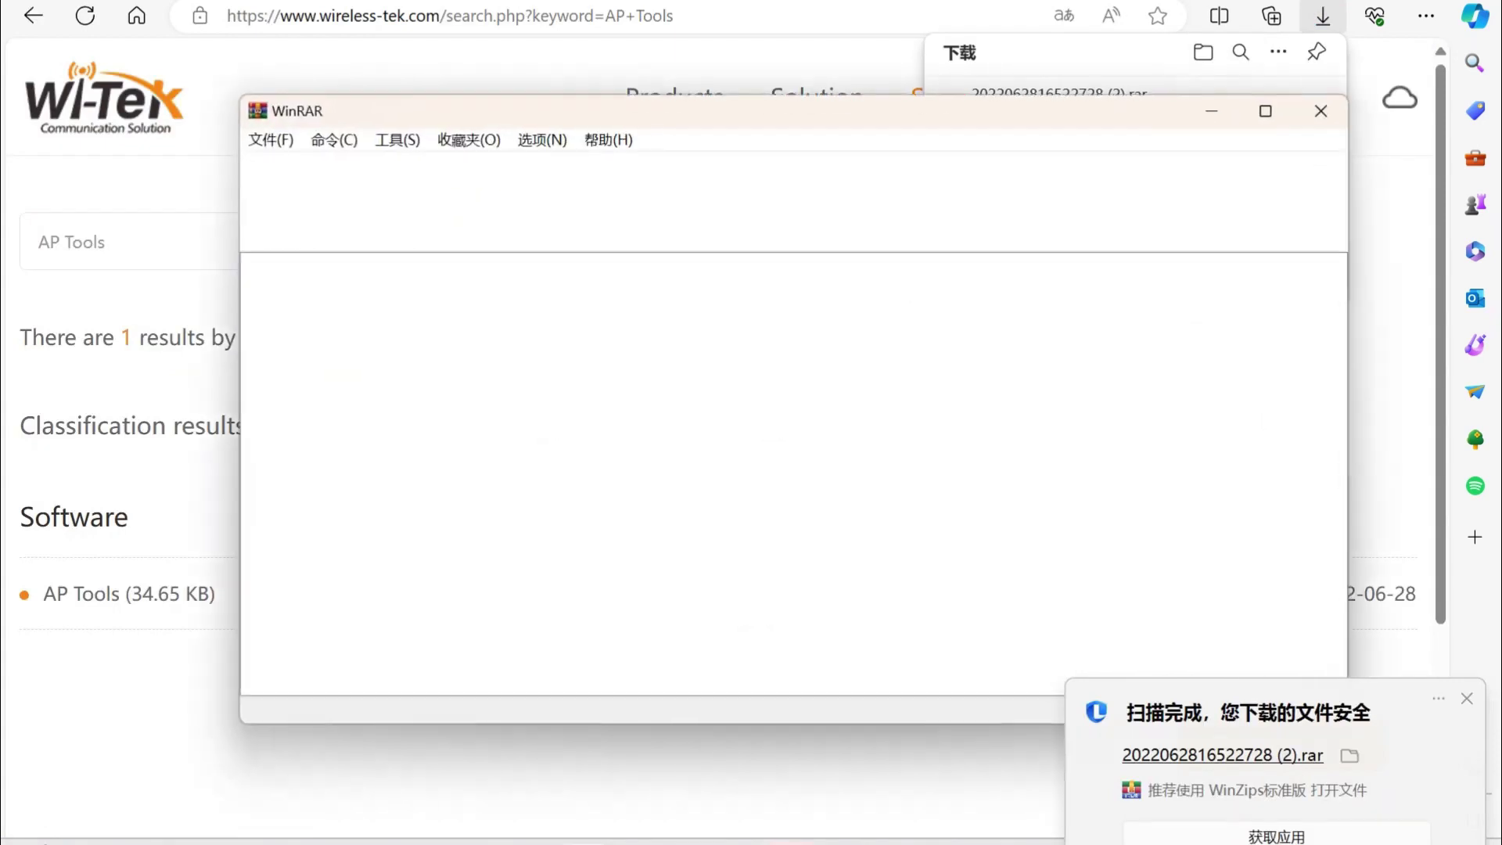
Launch AP Tools and scan the network, allowing it through the firewall.
double_click(313, 309)
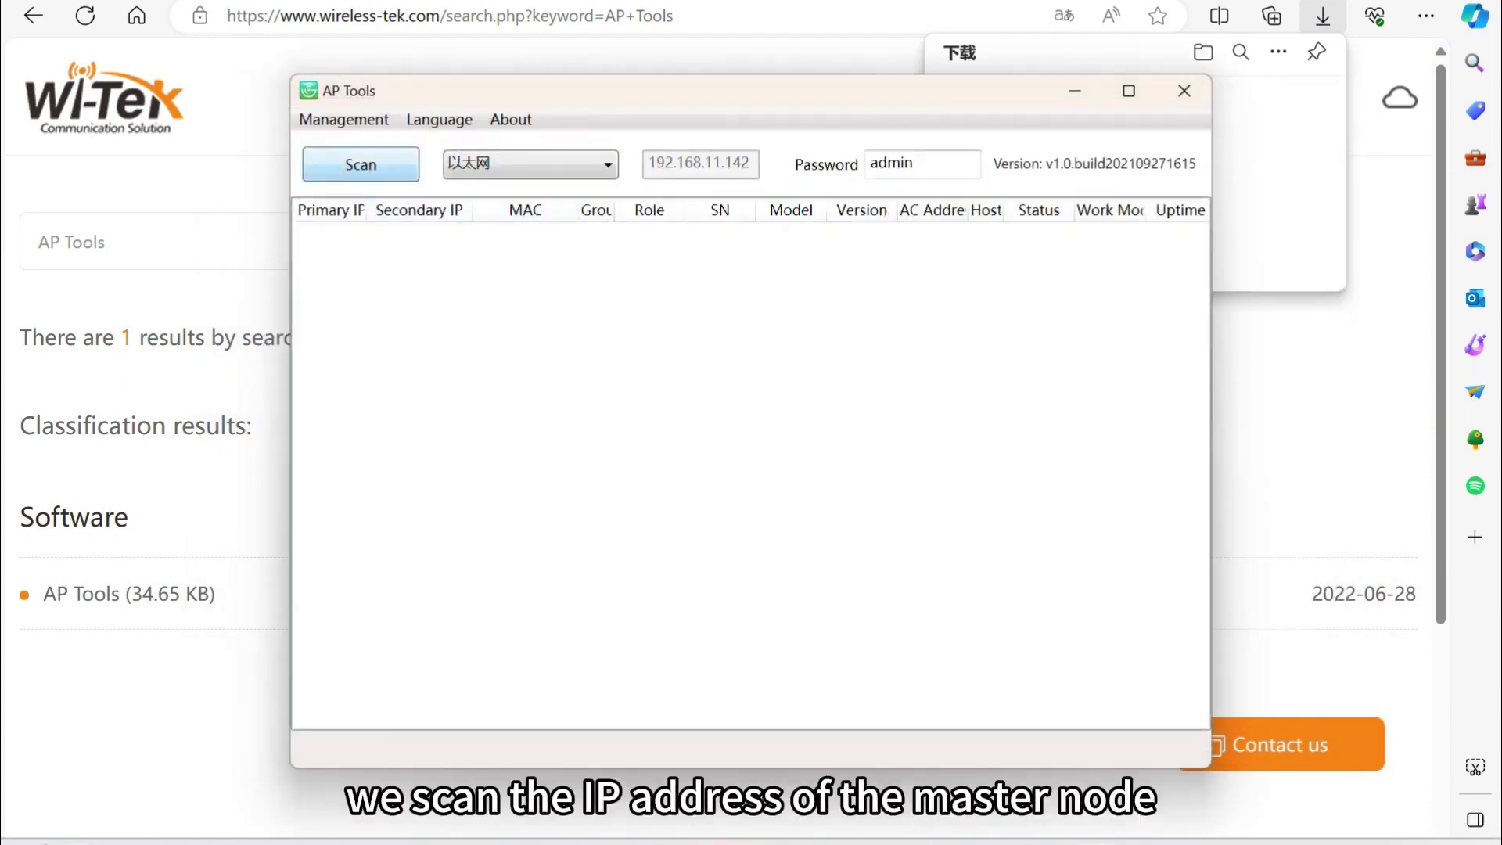
left_click(360, 164)
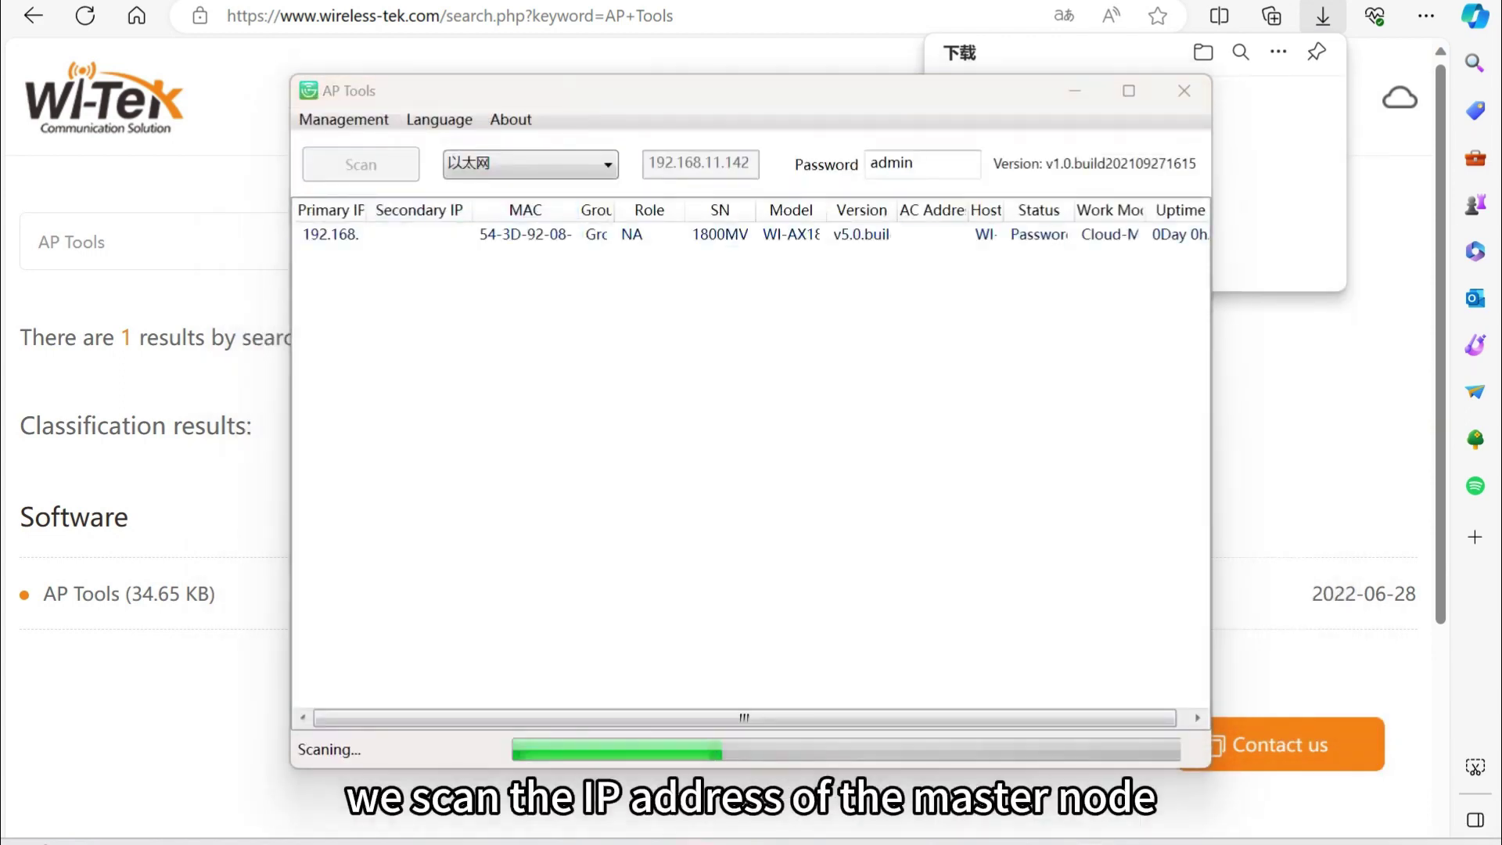
key("Return")
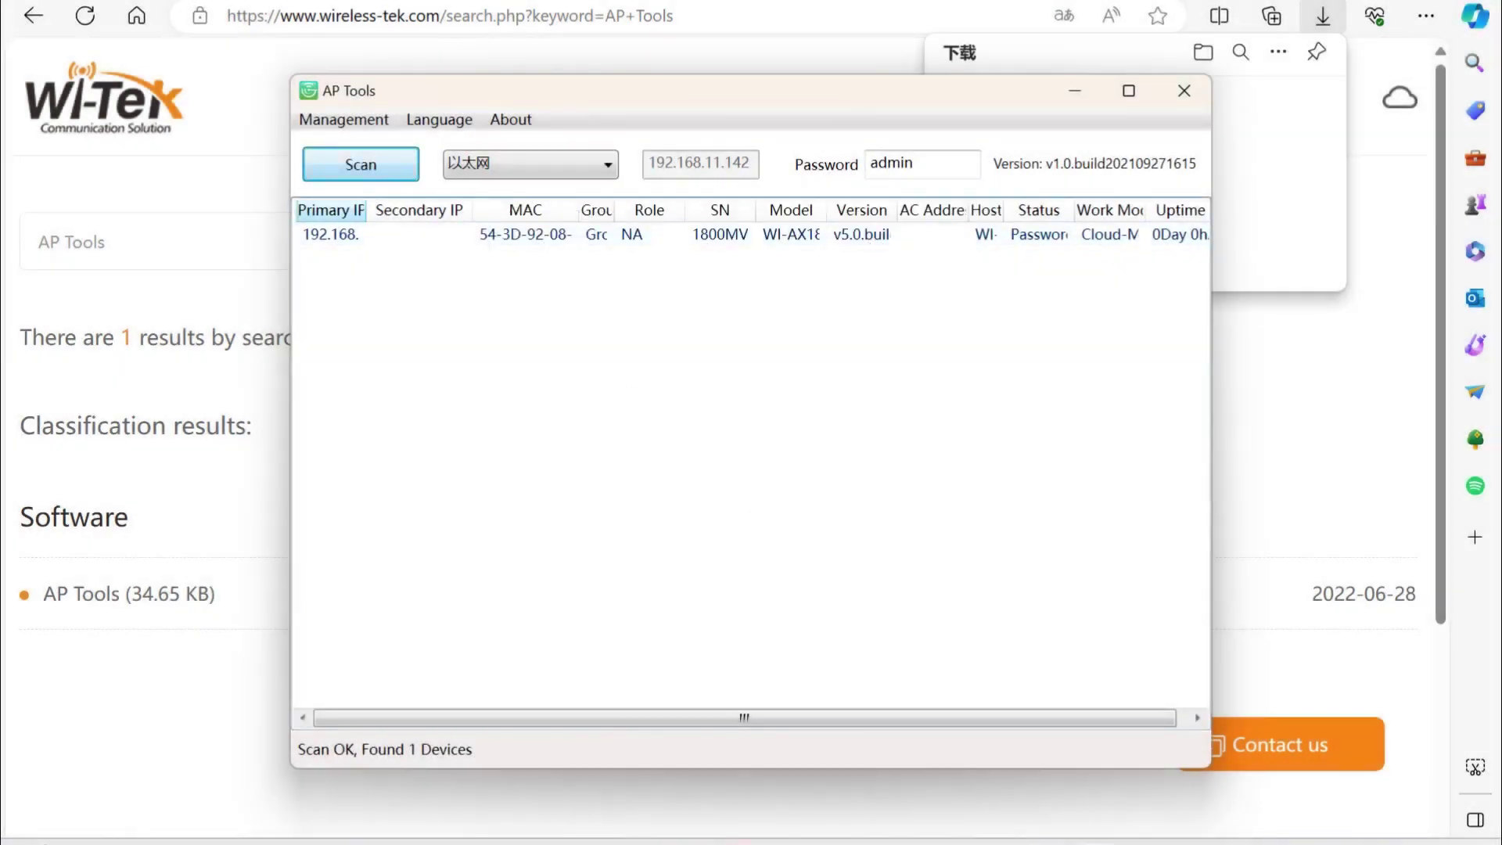
Widen the Primary IP column and open the master node at 192.168.11.1 in the browser.
left_click_drag(368, 210, 401, 210)
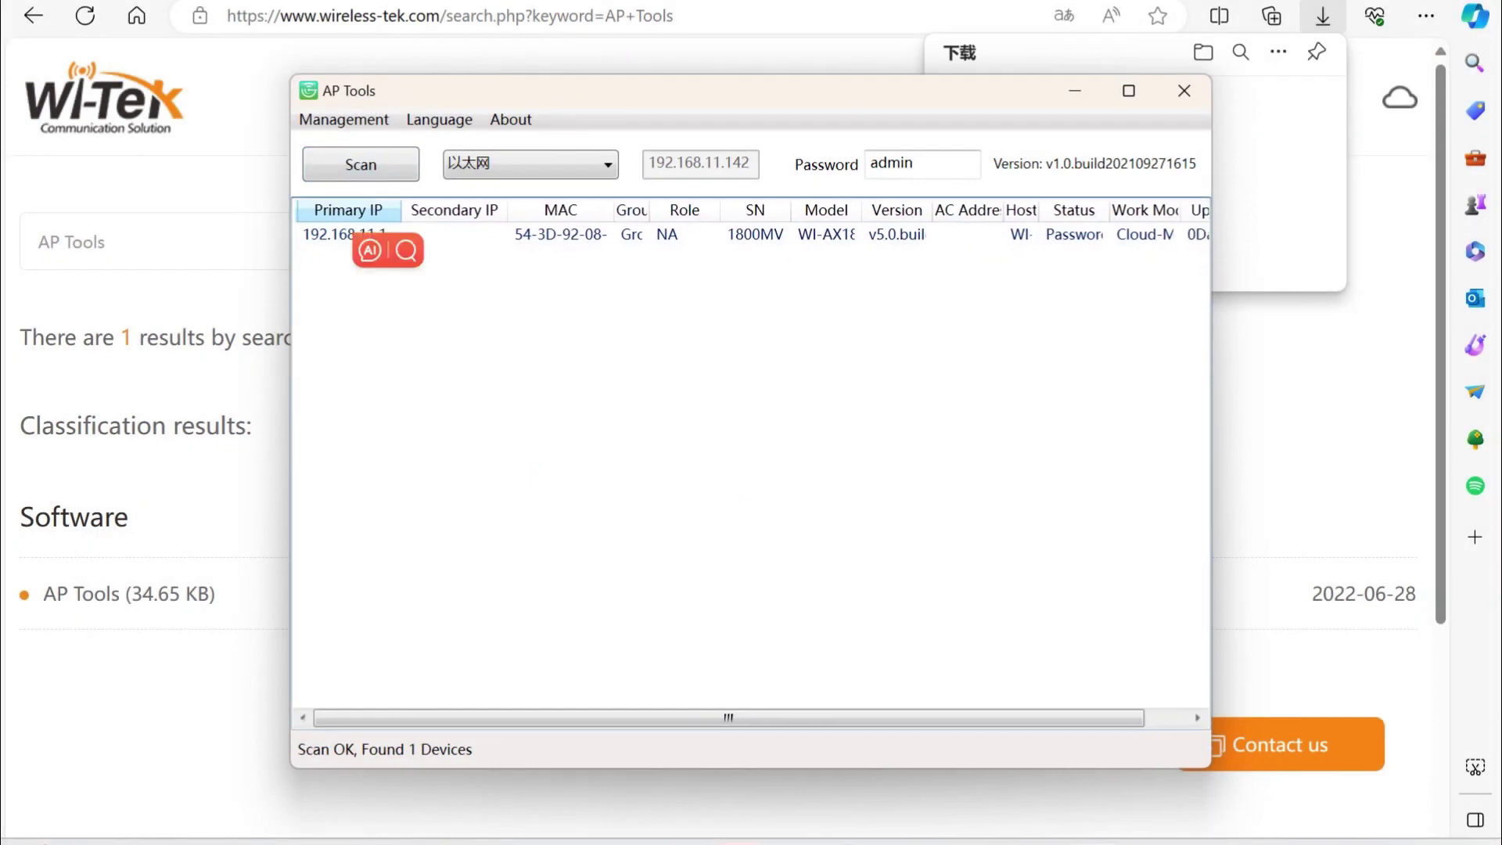
left_click_drag(790, 210, 887, 209)
left_click(829, 235)
right_click(367, 236)
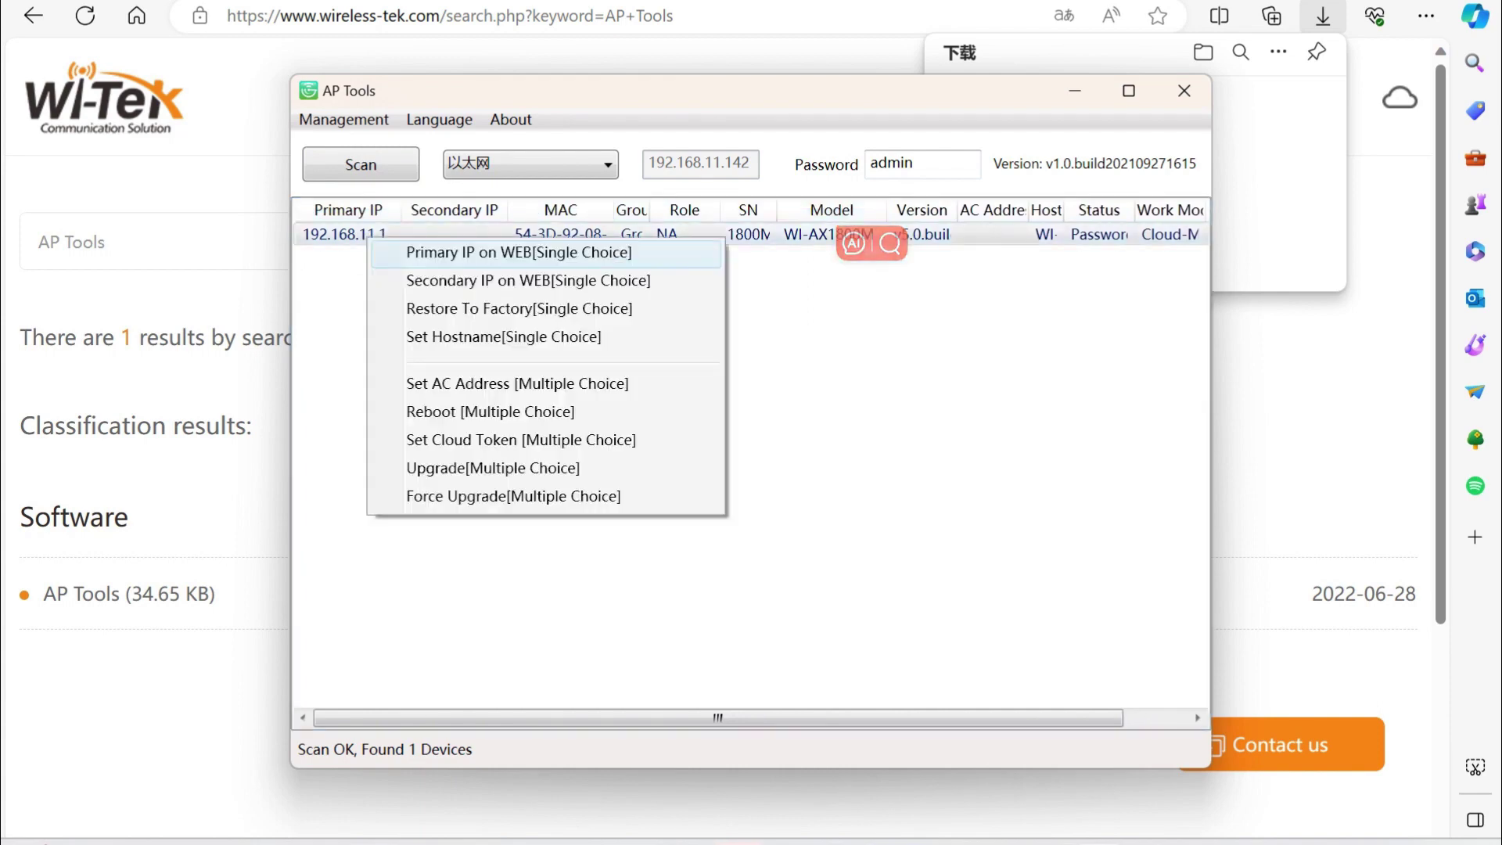
left_click(422, 249)
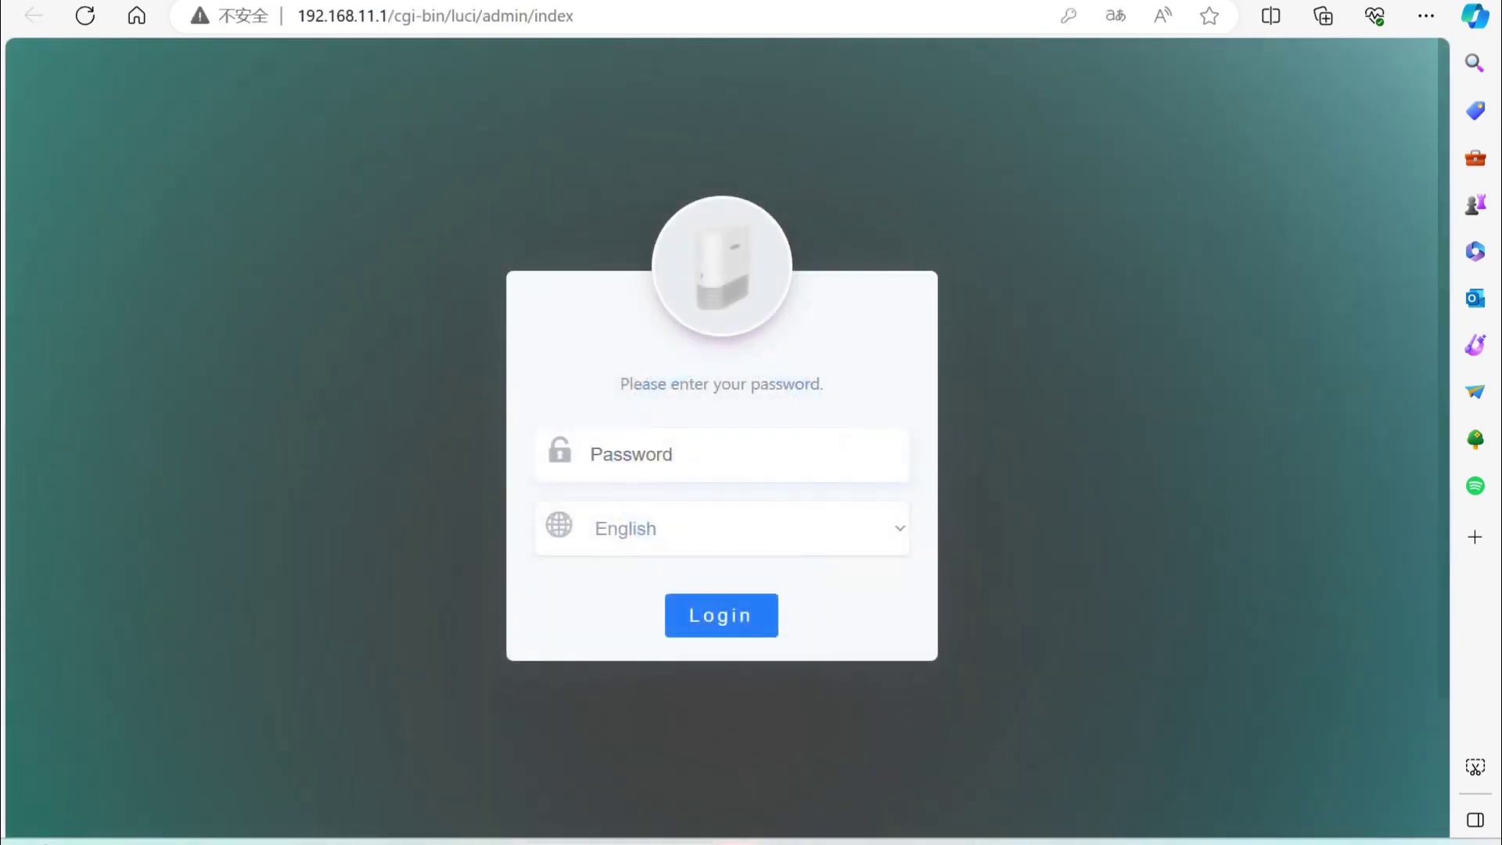
Log in with the login password and continue the wizard with DHCP Client internet access.
left_click(704, 455)
type("adm")
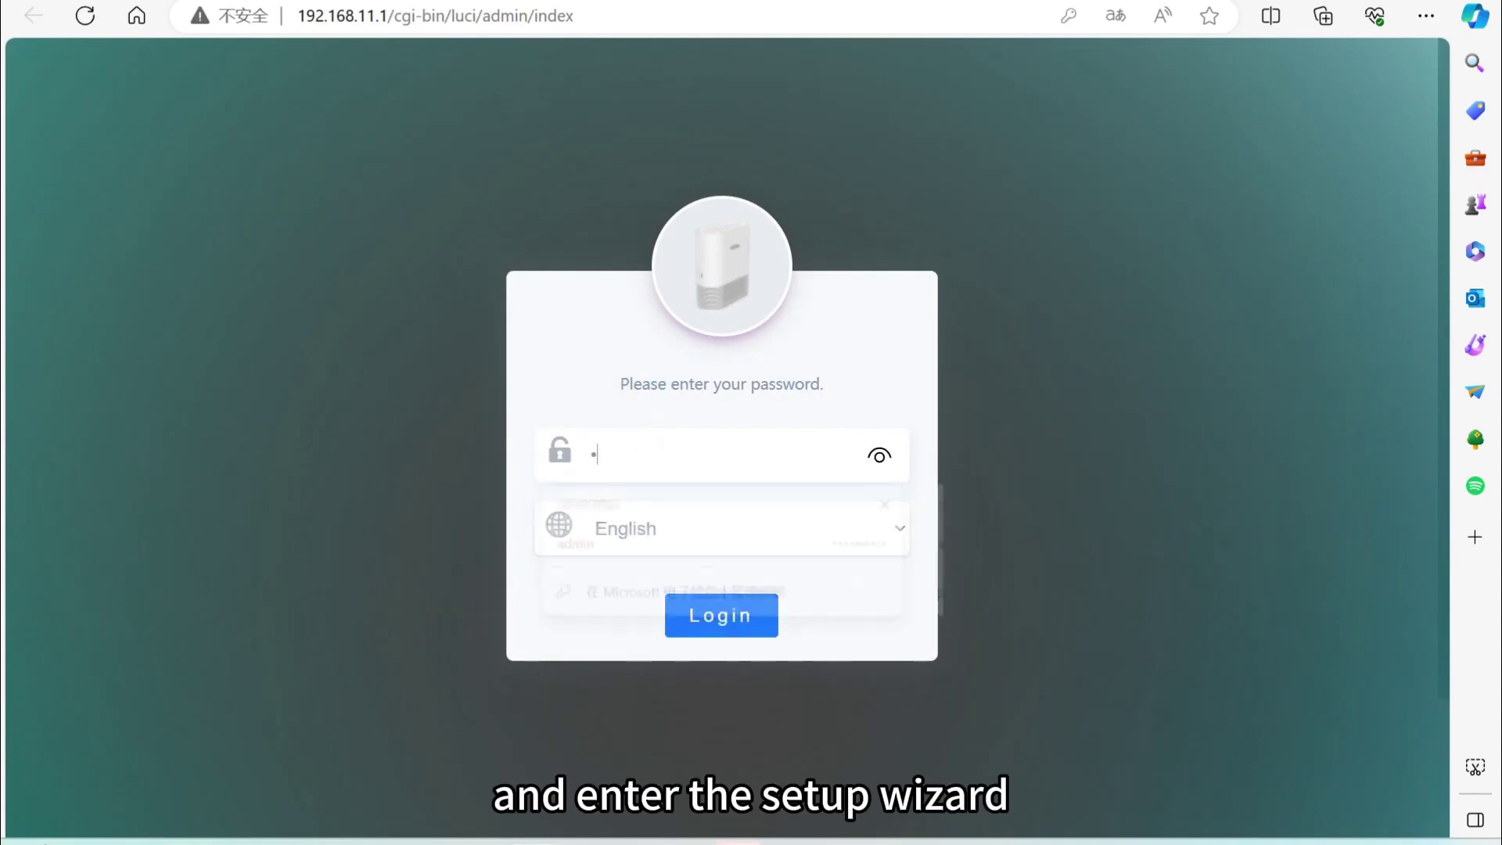
type("in")
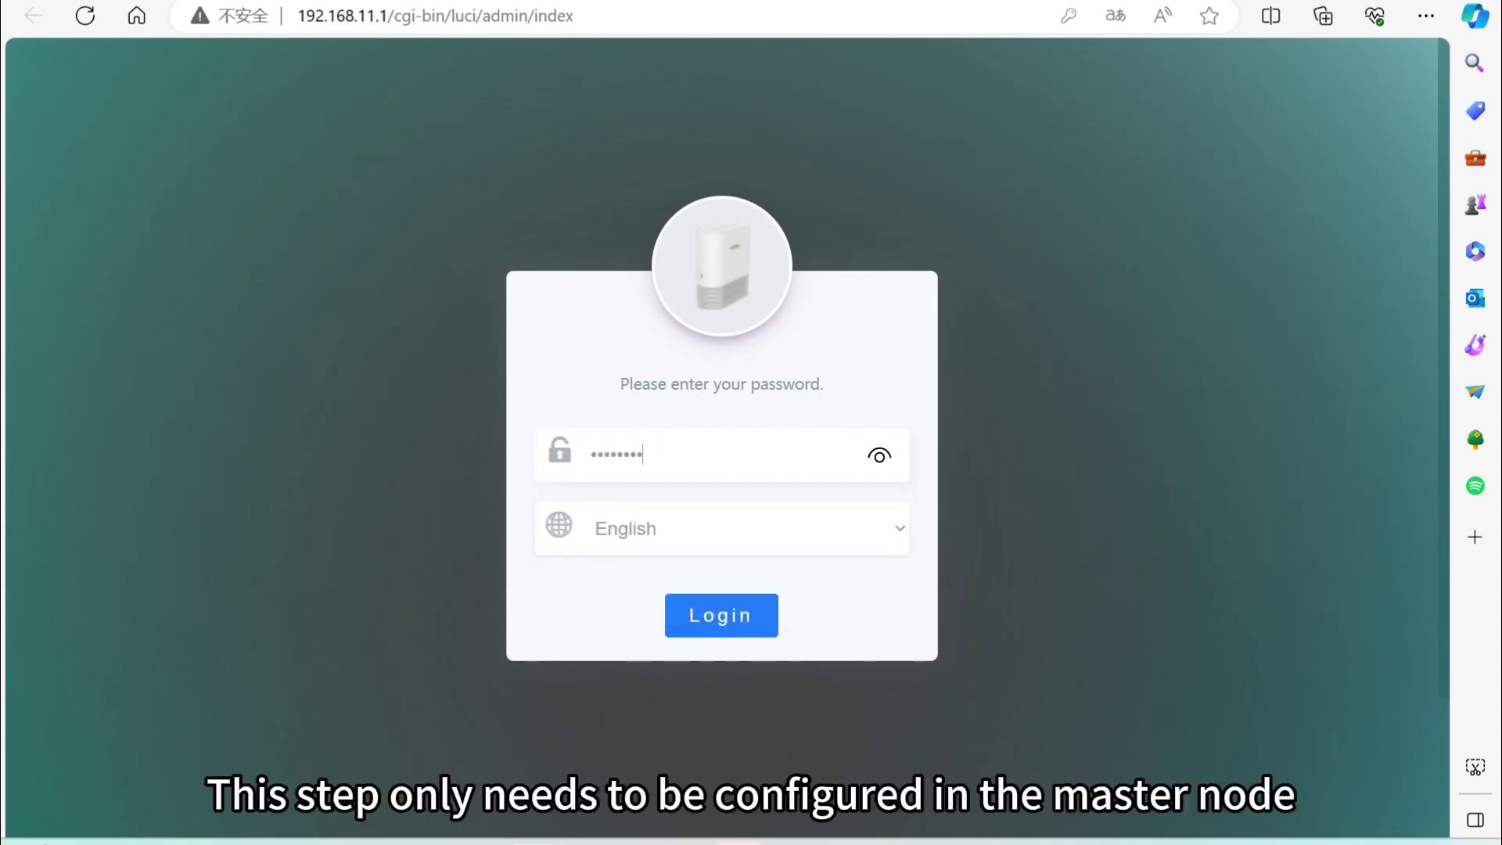
key("Return")
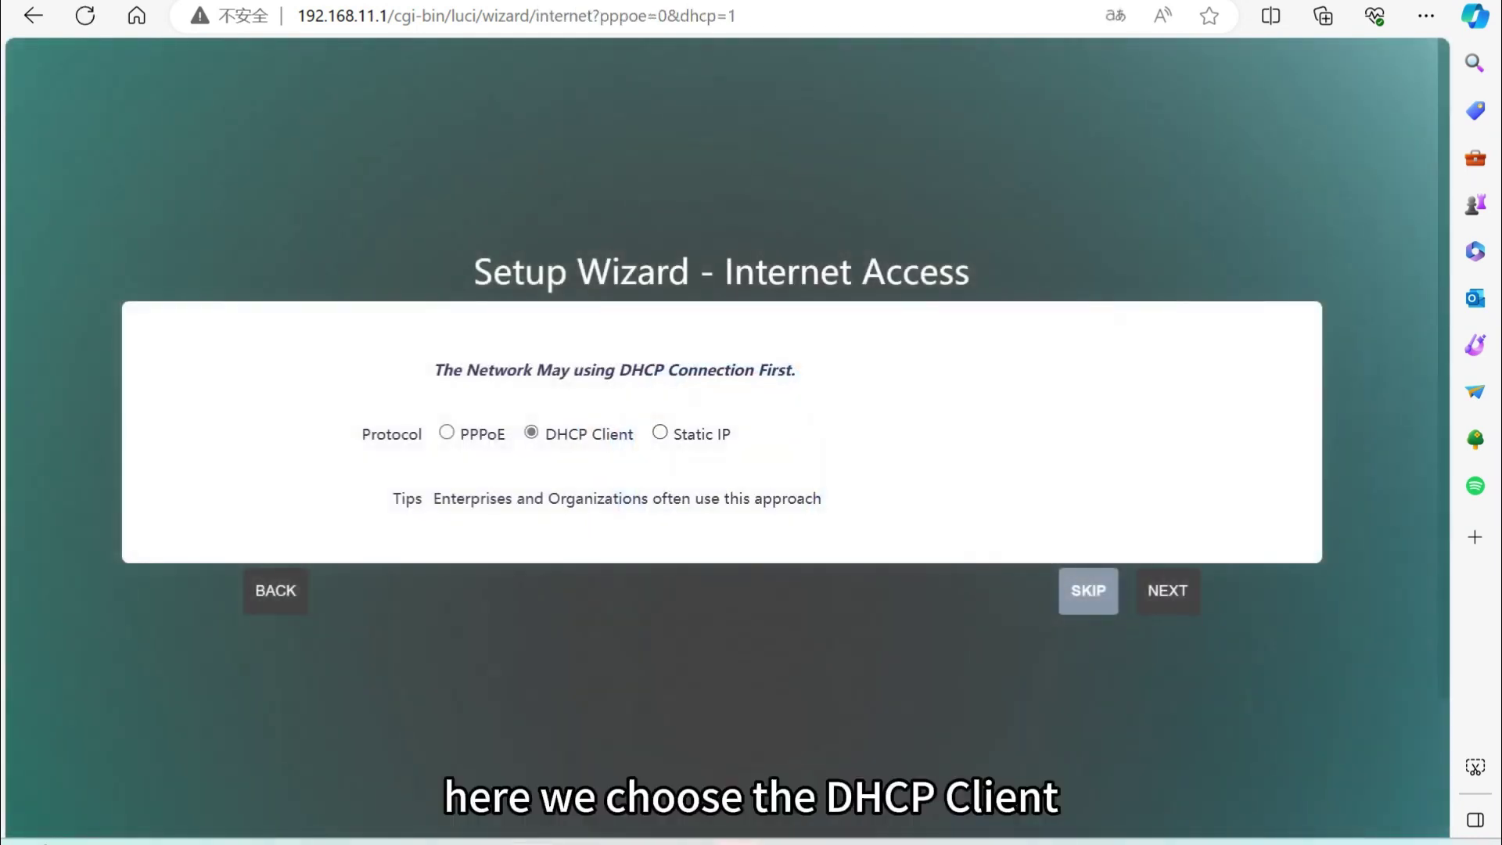
left_click(1167, 590)
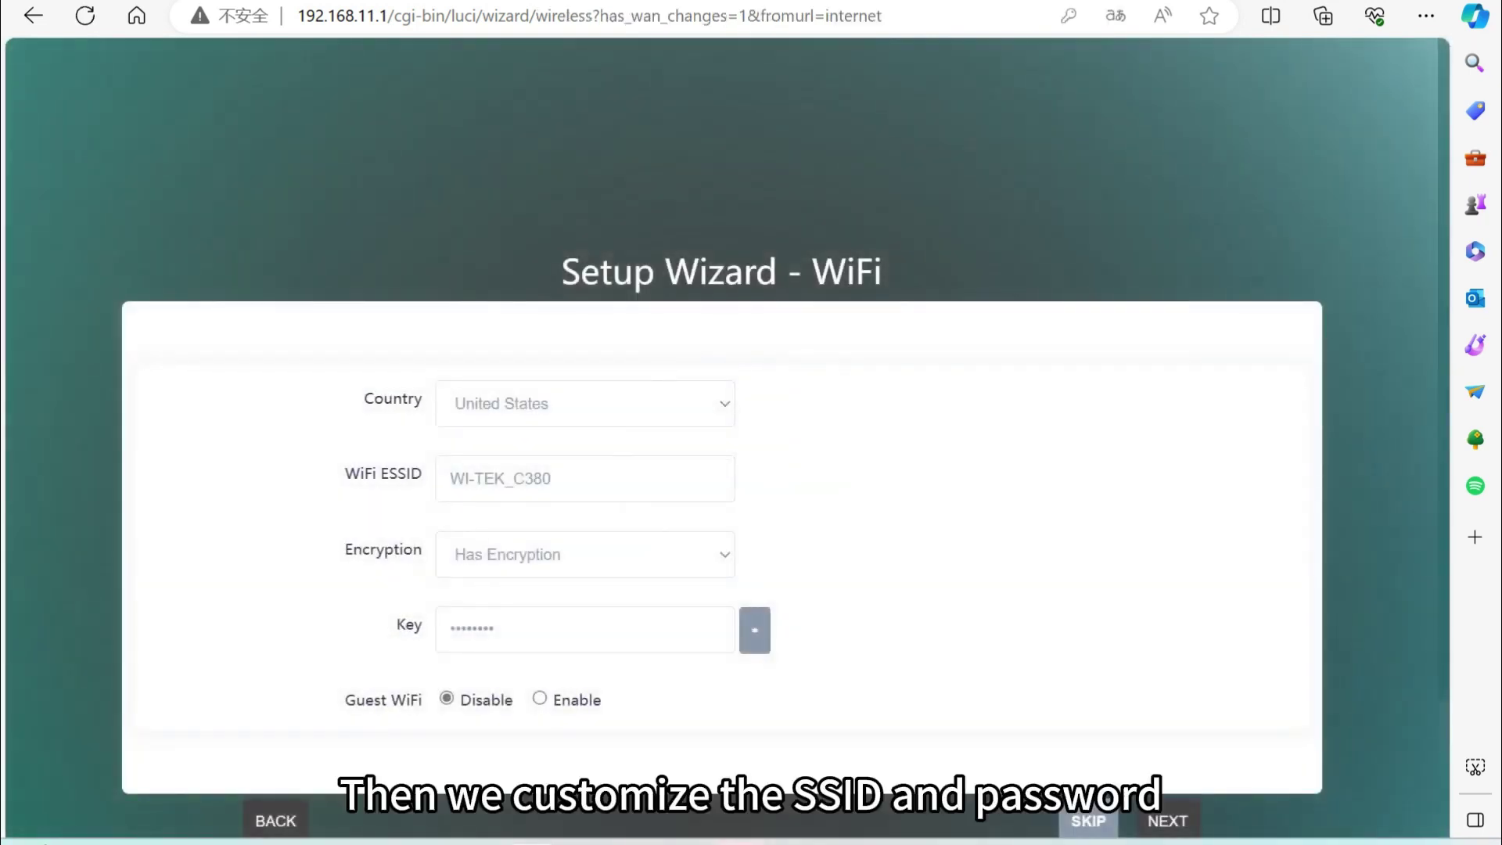
Rename the WiFi ESSID to WI-TEK_Office and complete the setup wizard.
left_click(551, 478)
left_click_drag(551, 478, 513, 477)
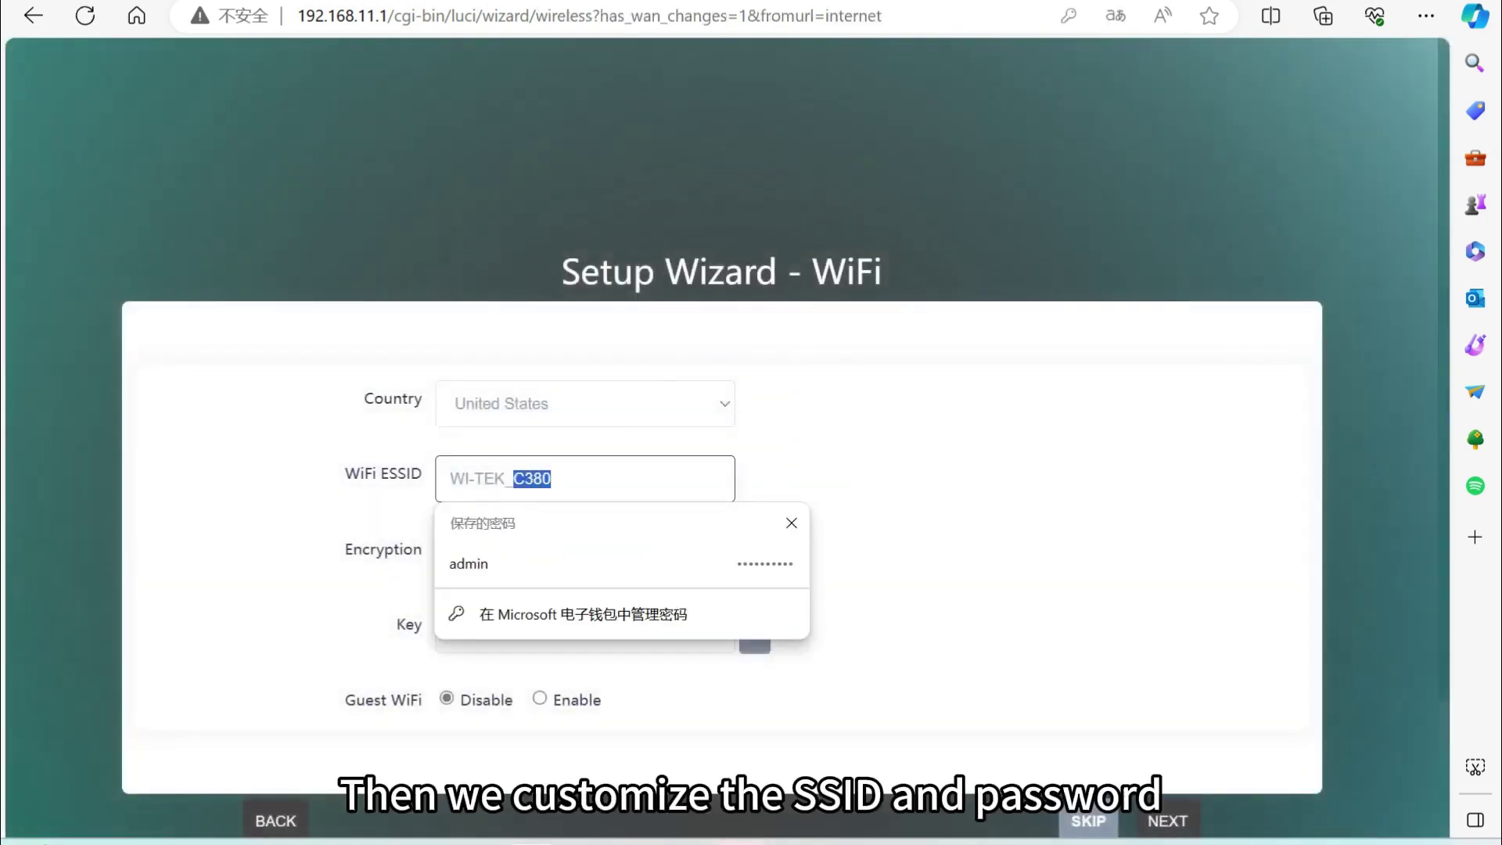
key("shift")
type("O")
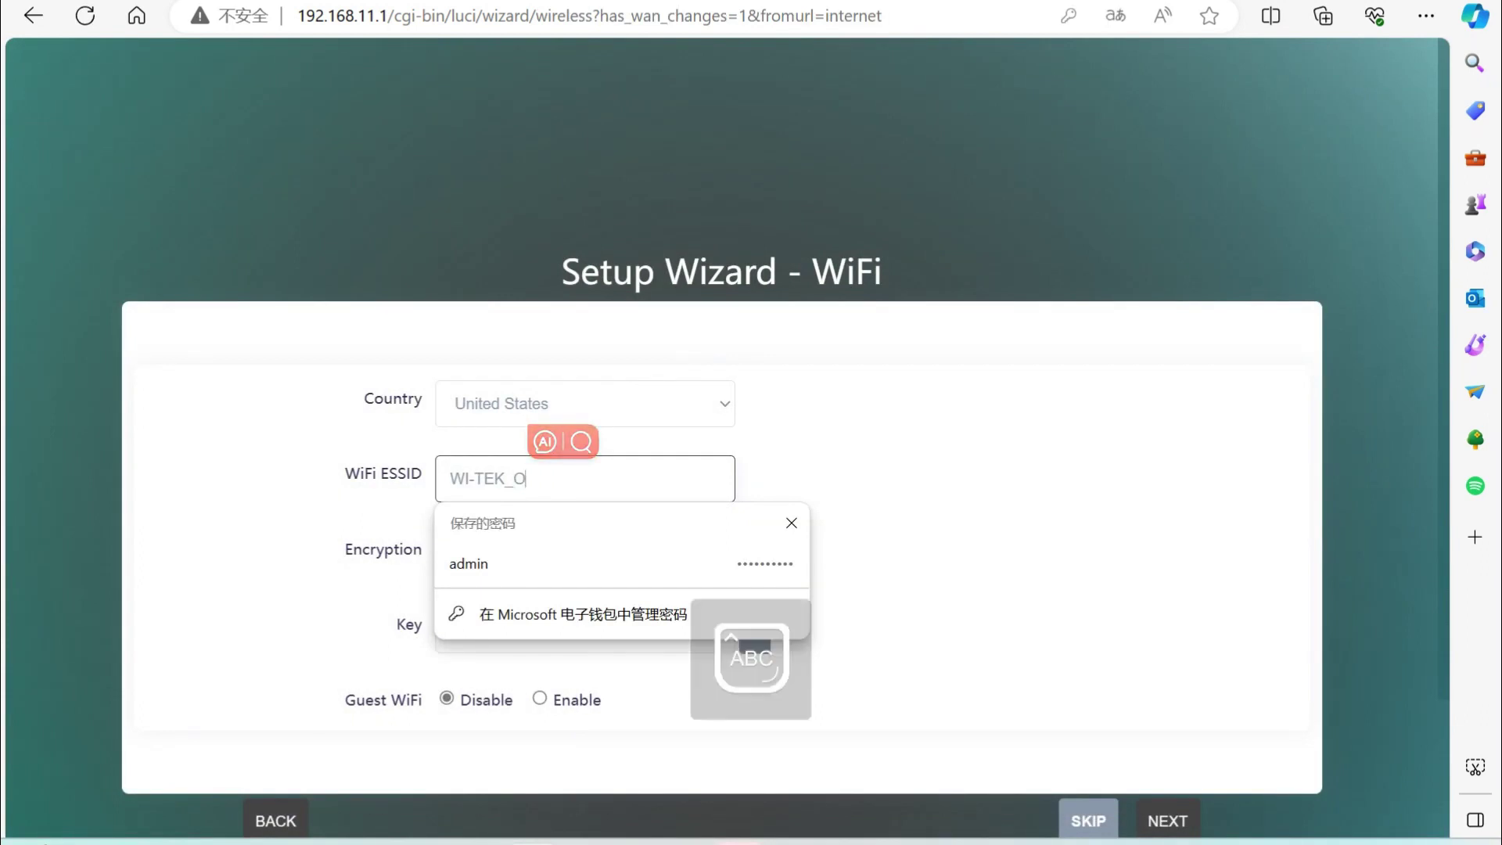
type("ffice")
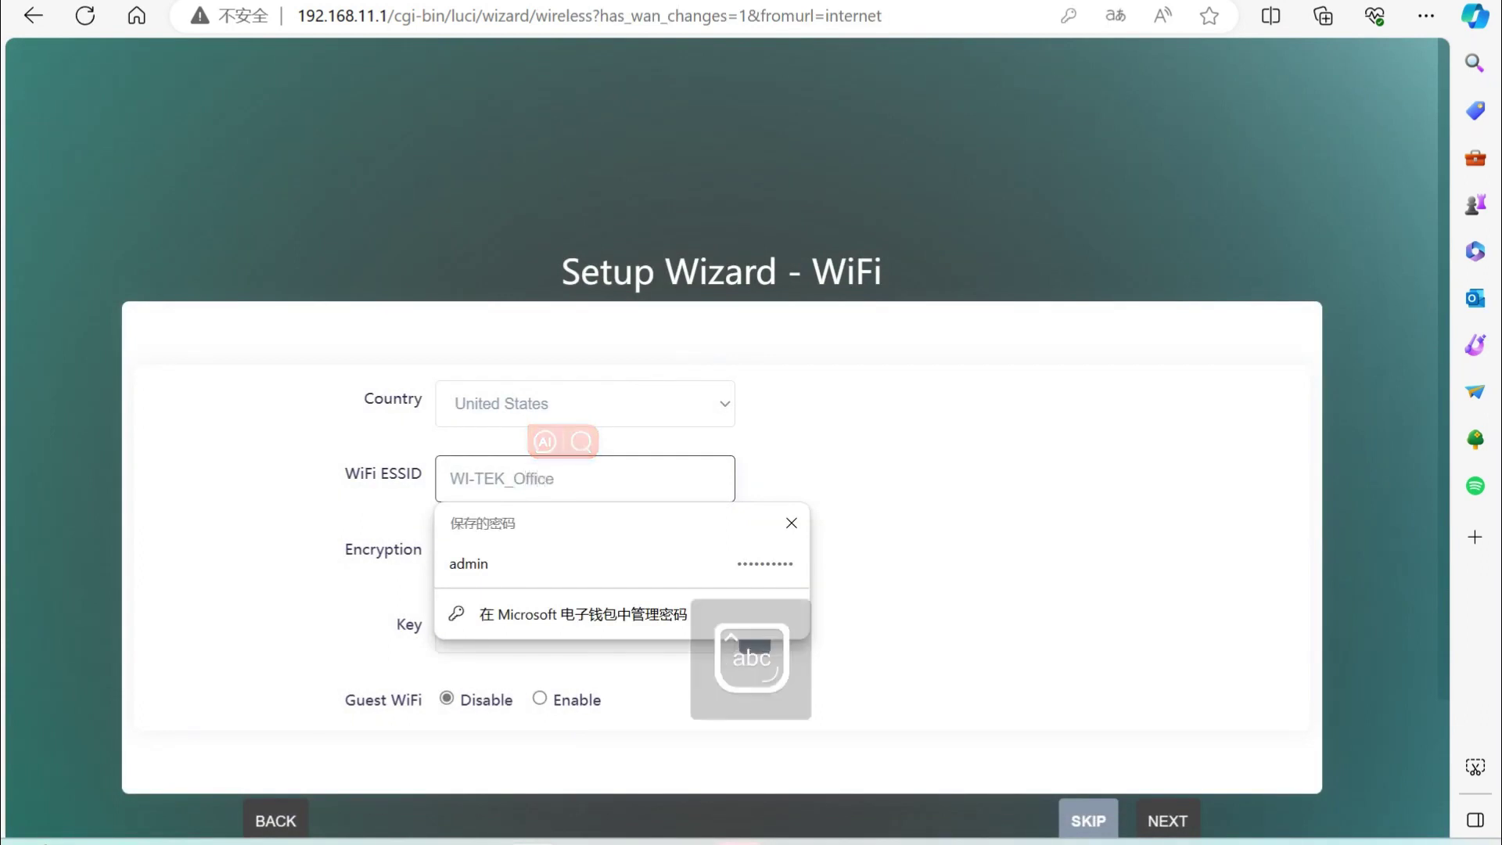
key("Tab")
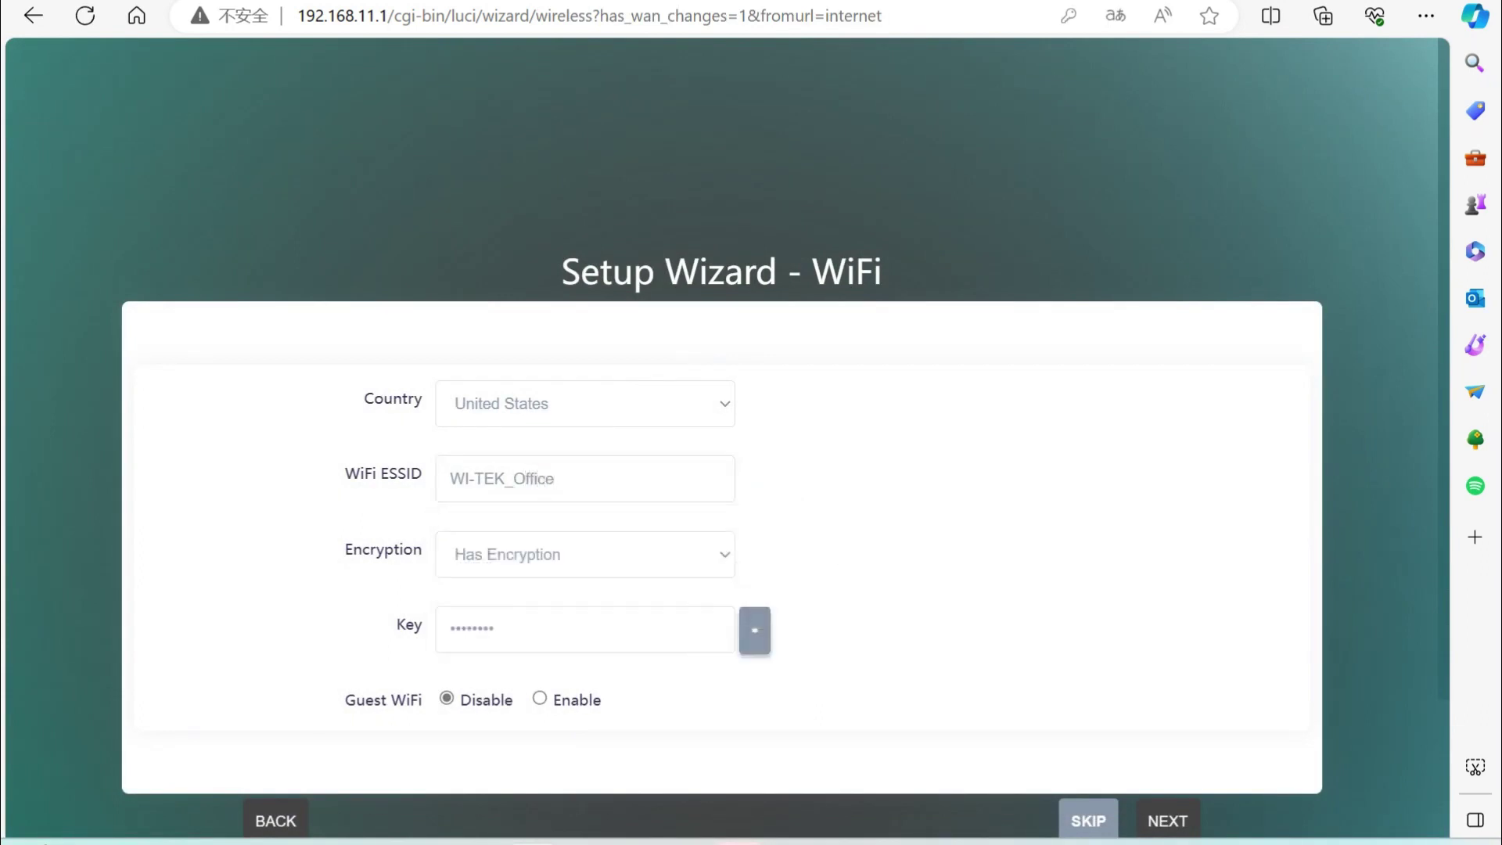
left_click(754, 629)
left_click(754, 630)
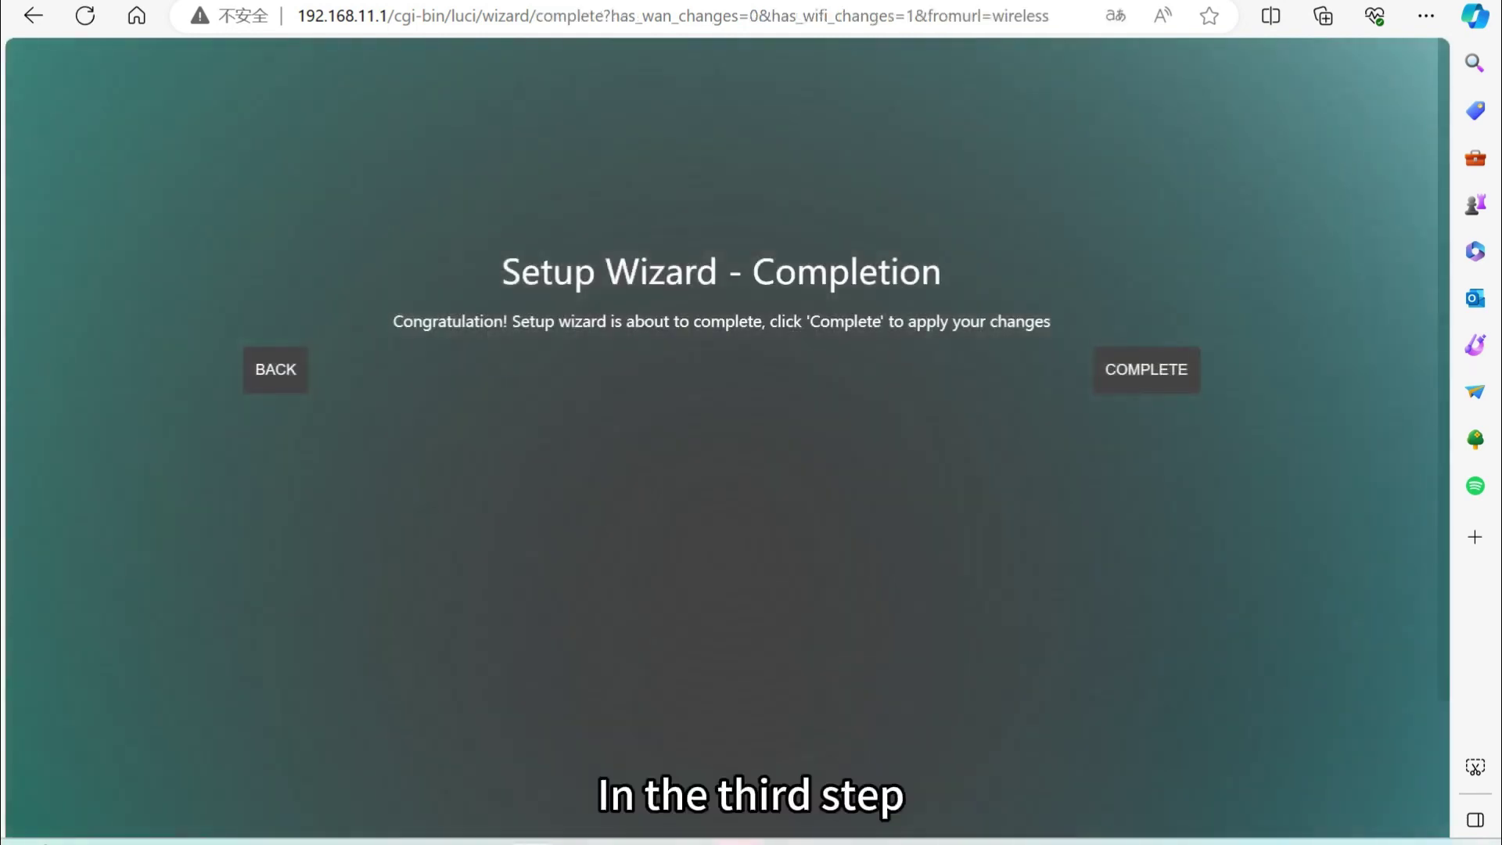
left_click(1145, 369)
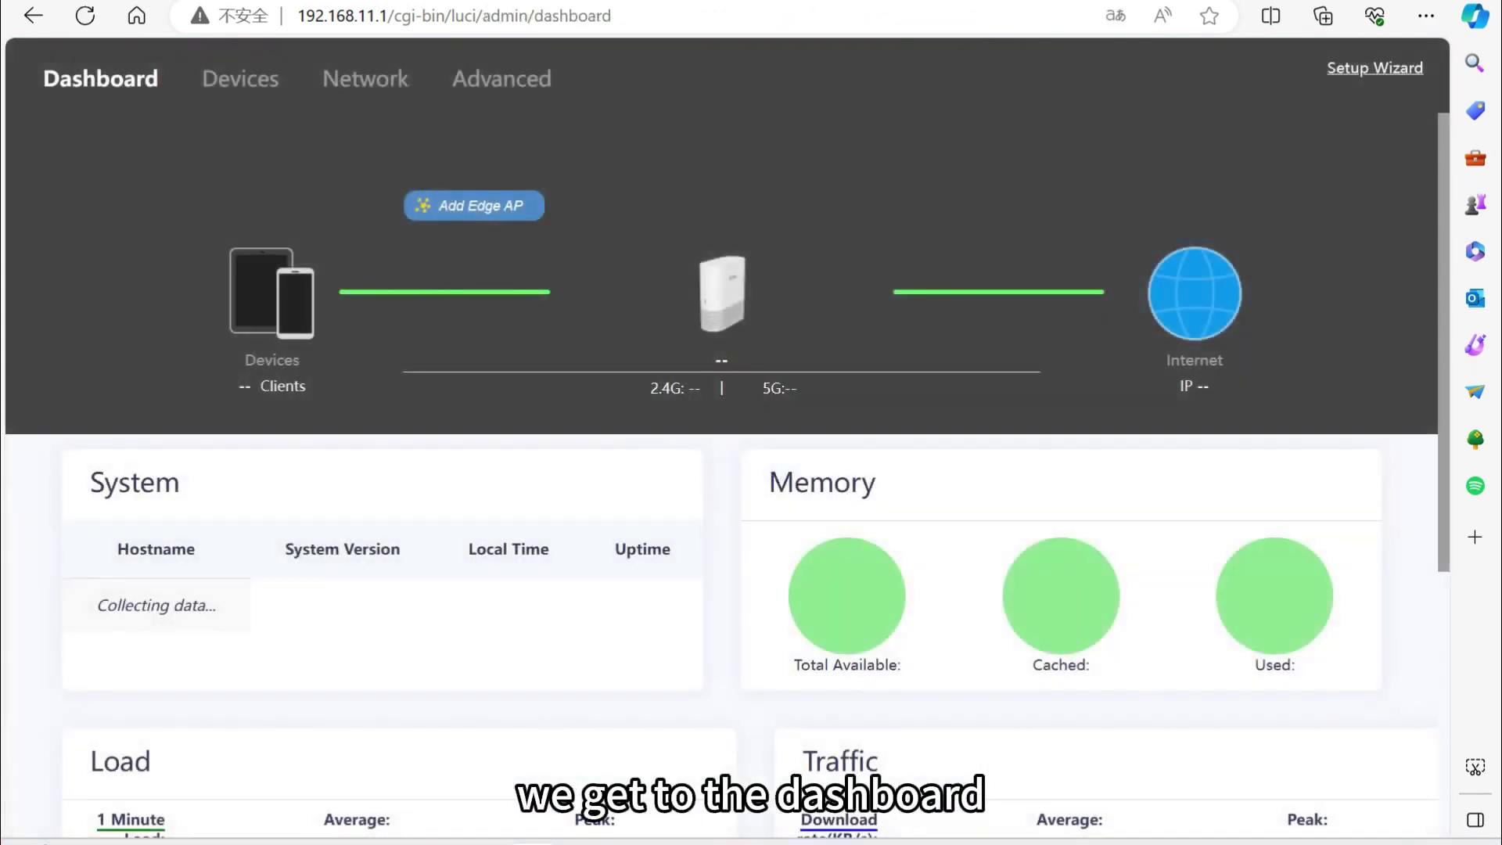
Scroll down and back up through the router dashboard to review its status.
scroll(721, 438, "down", 2)
scroll(721, 469, "down", 6)
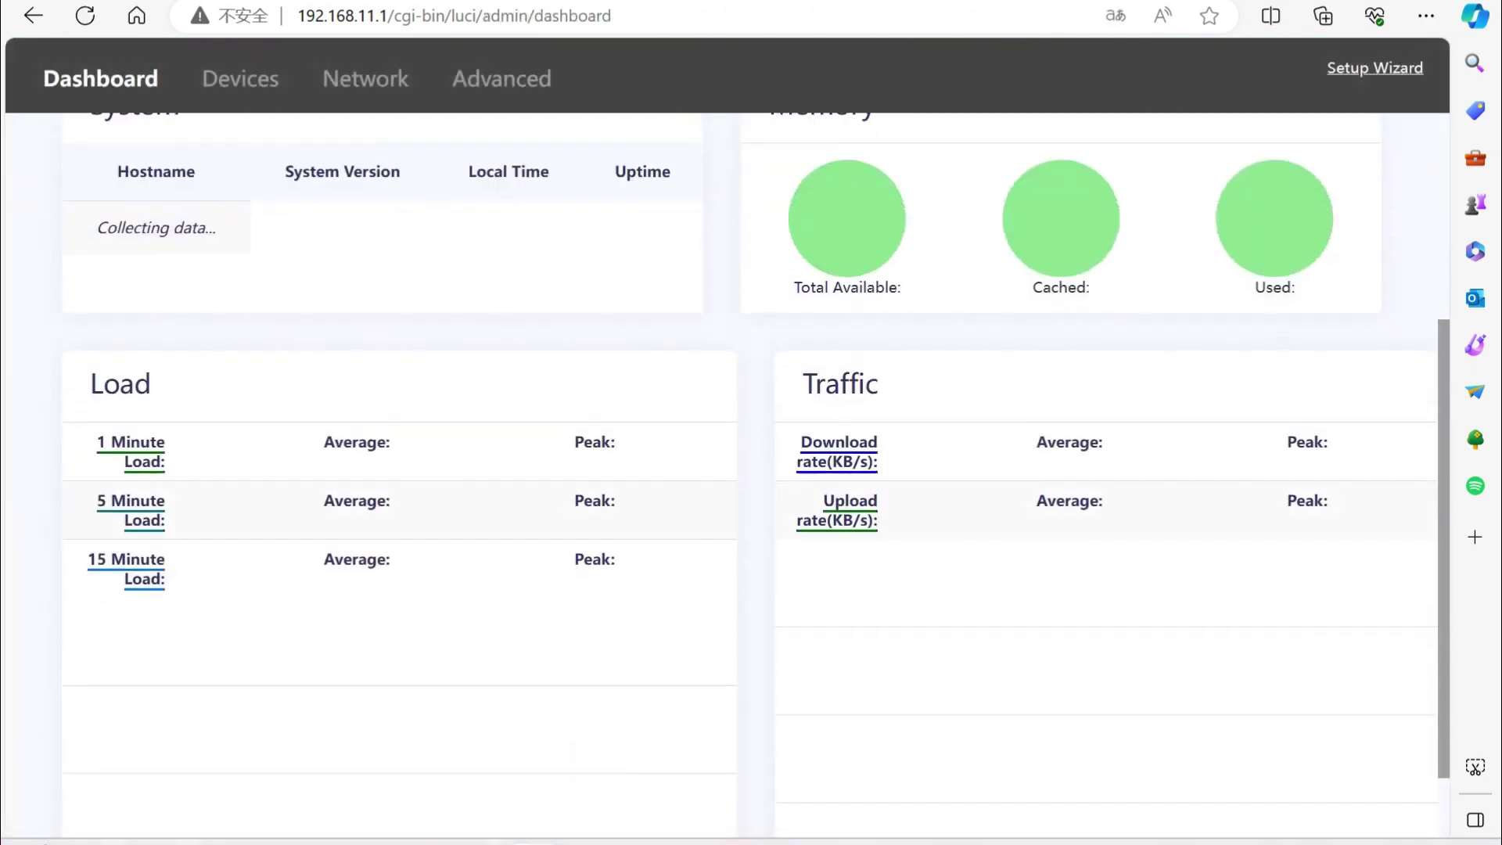
scroll(721, 469, "up", 6)
scroll(721, 470, "up", 2)
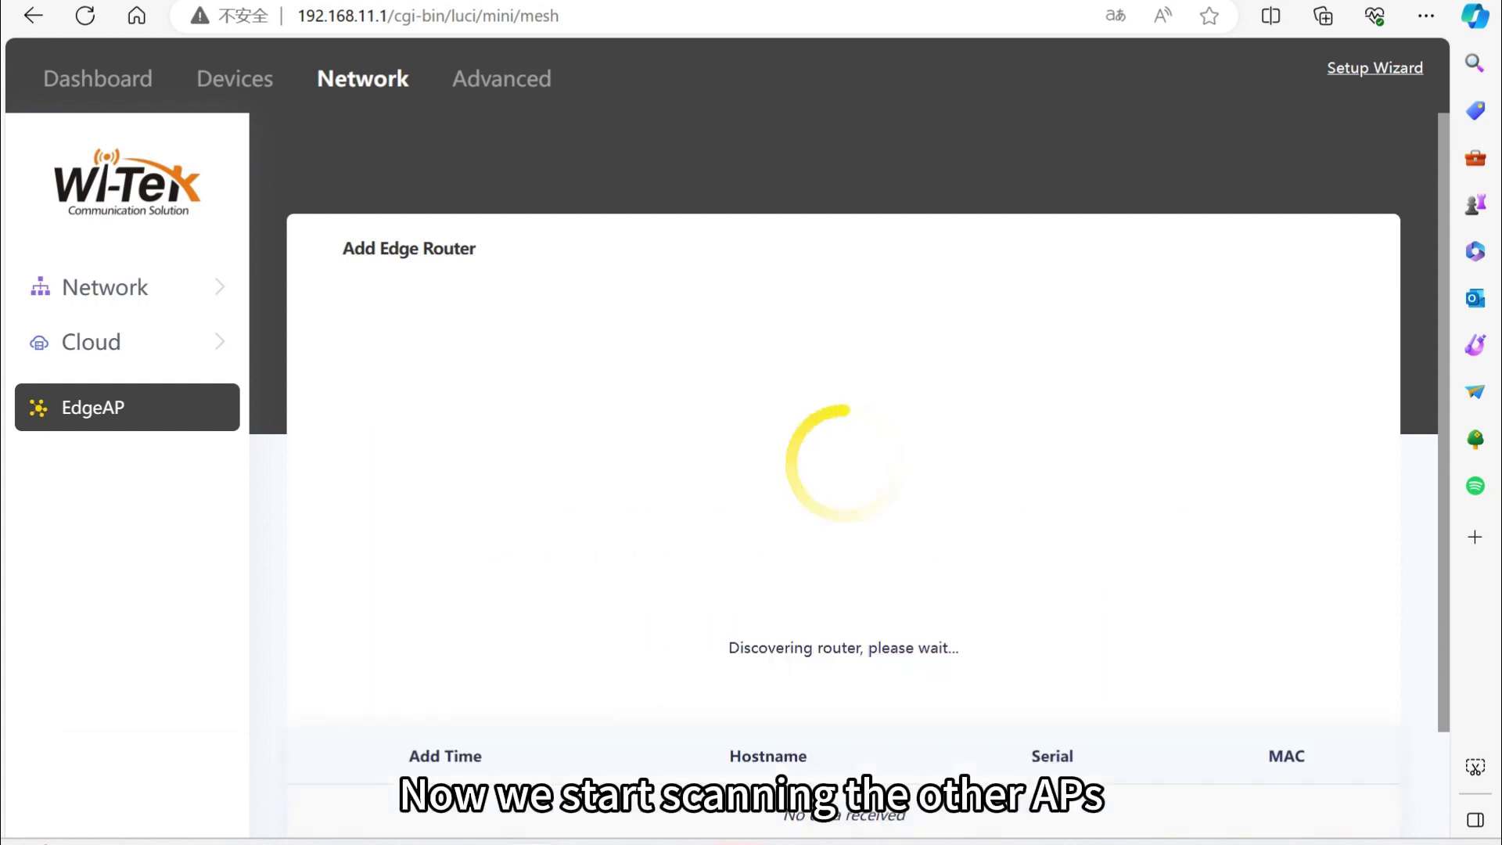
Review the three discovered edge APs in the topology, return to the dashboard, and rescan in AP Tools.
scroll(843, 469, "down", 2)
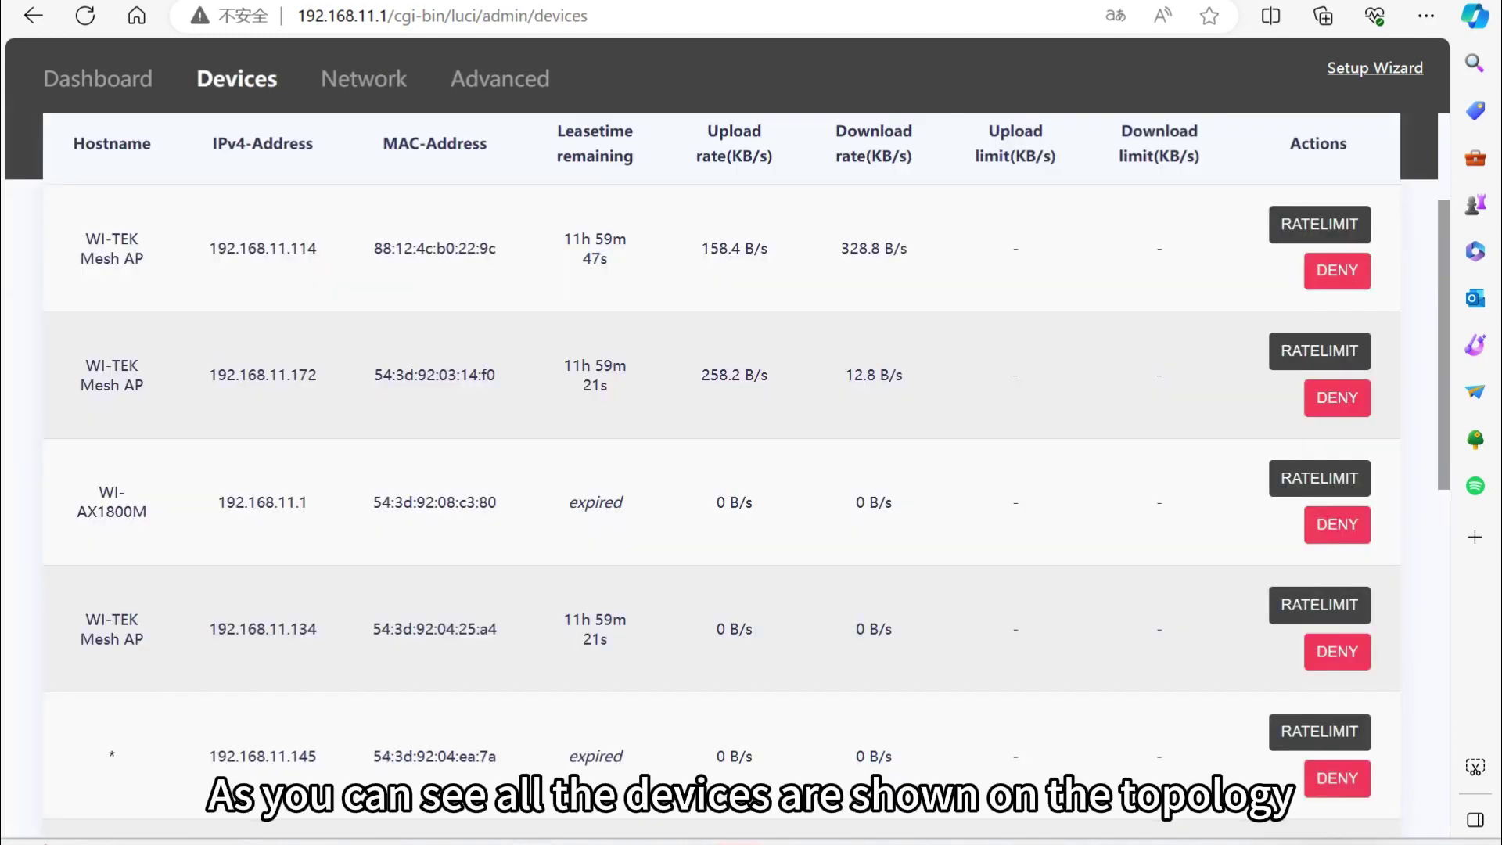
scroll(722, 469, "down", 8)
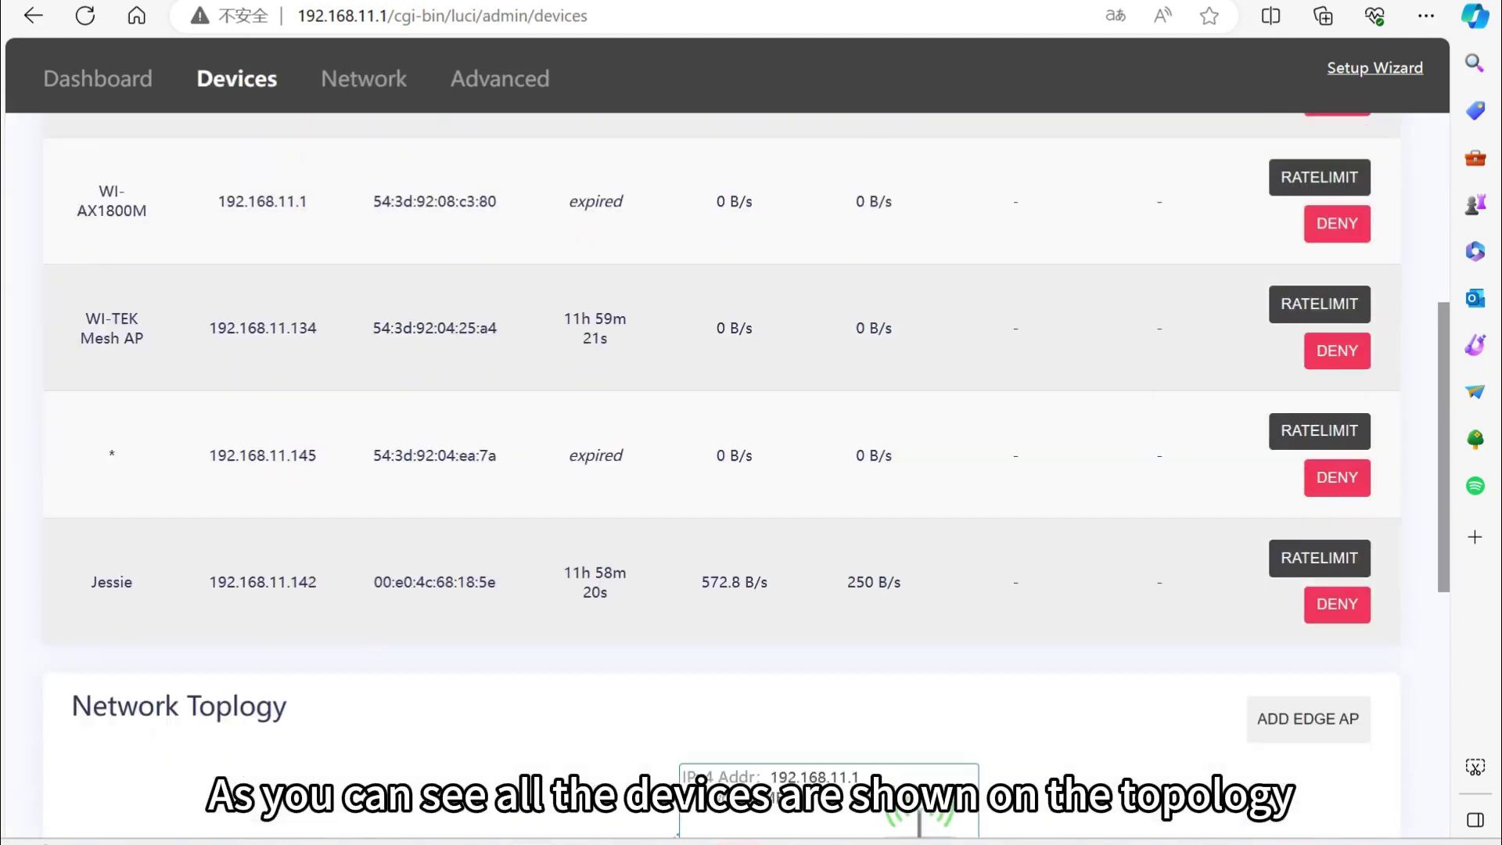
scroll(721, 469, "down", 7)
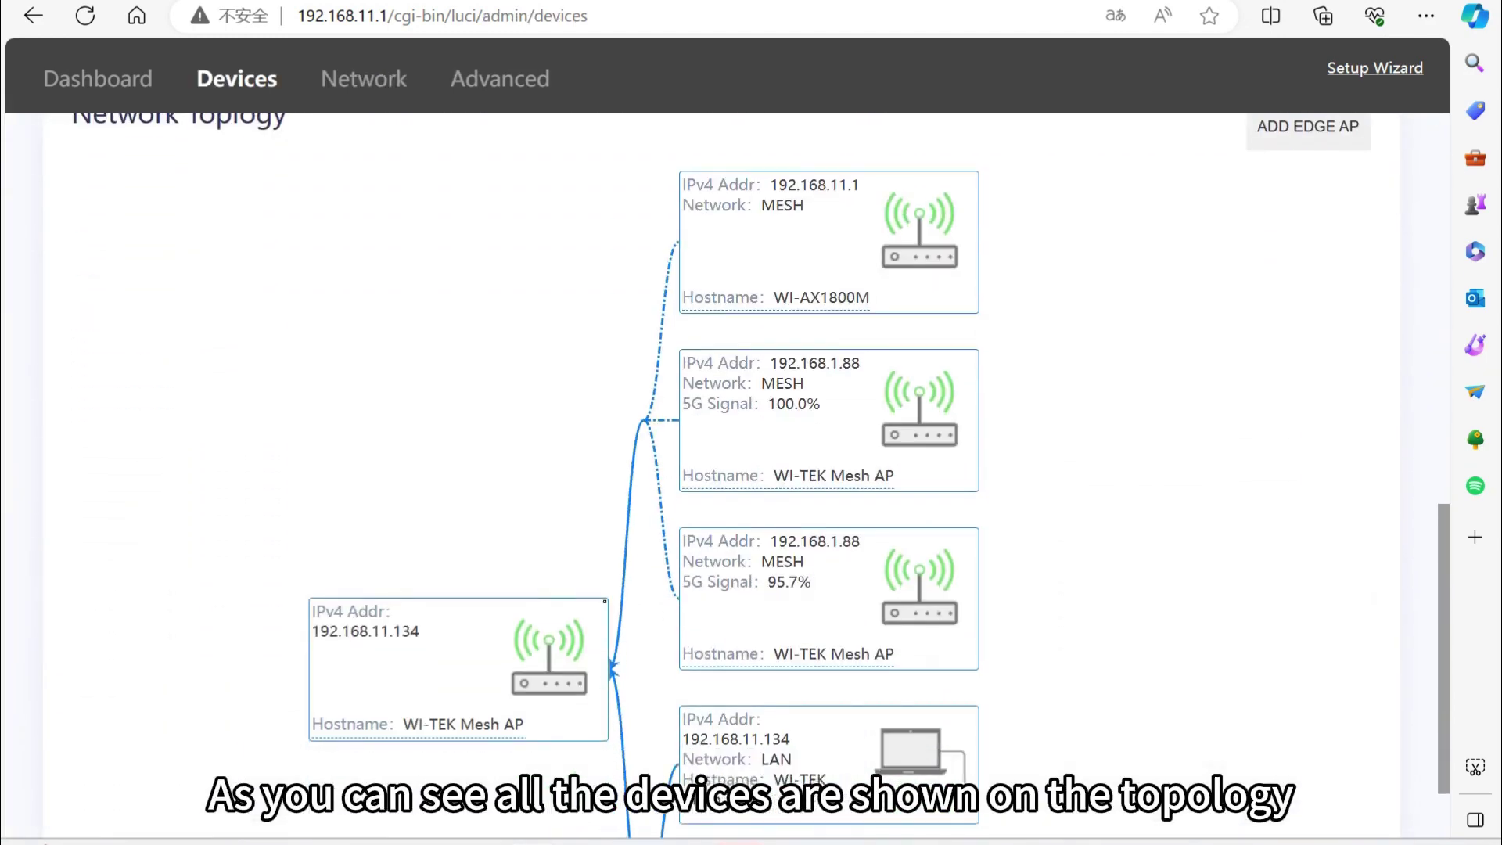
scroll(721, 470, "up", 3)
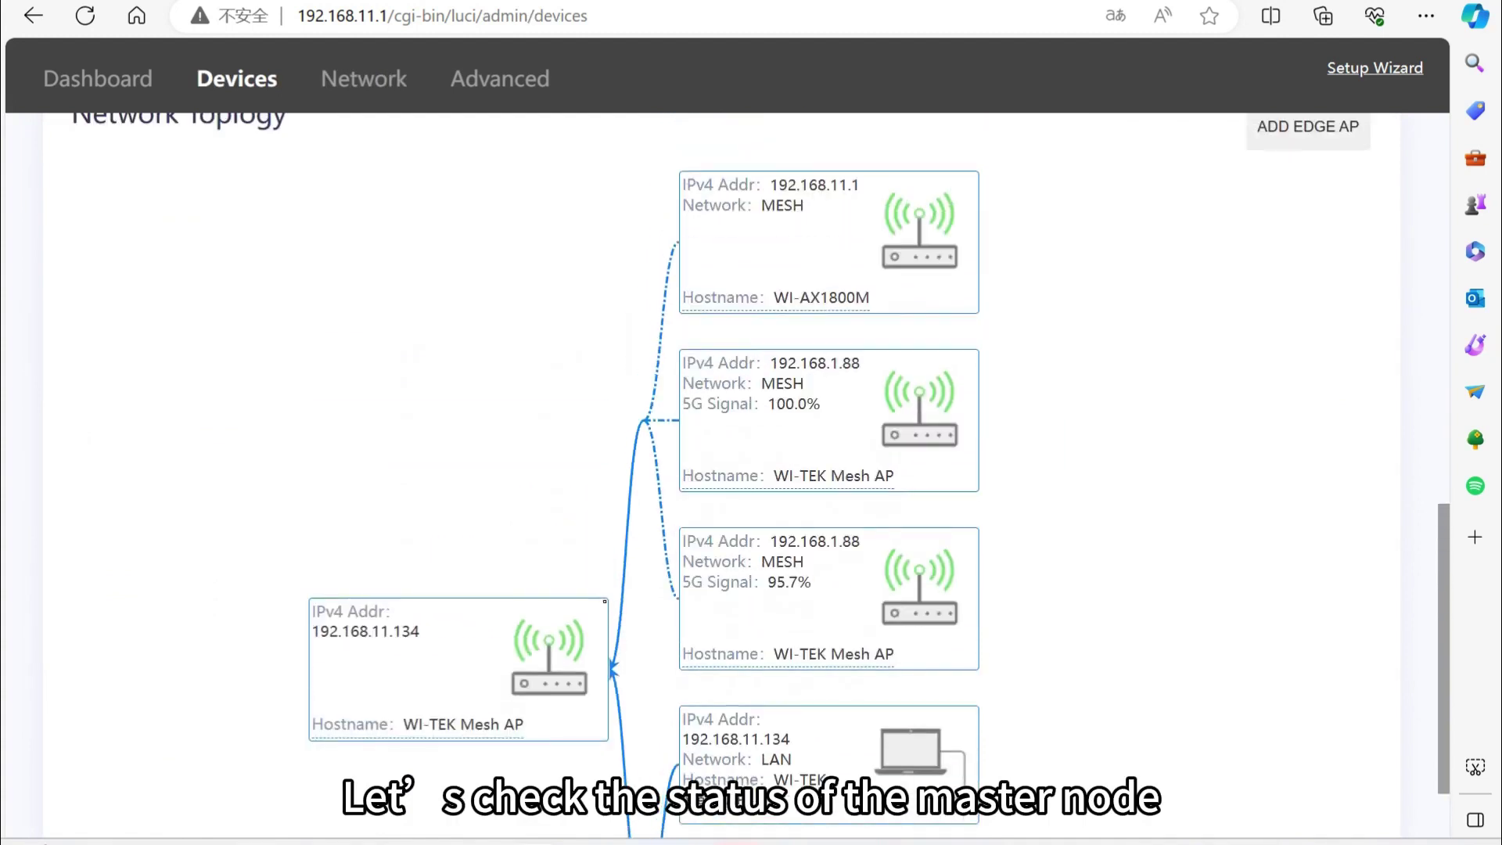
key("alt+Left")
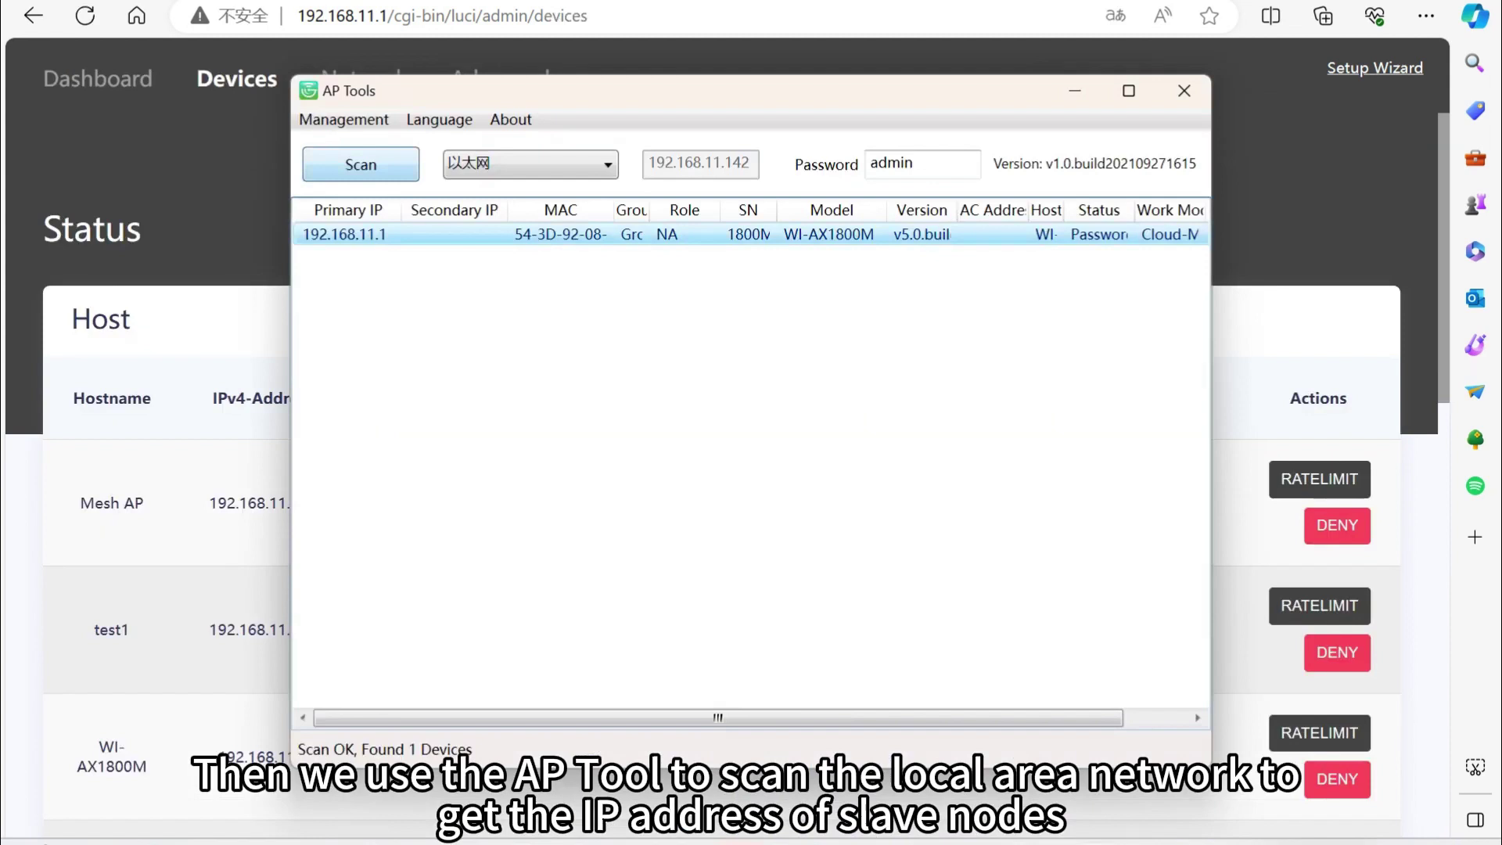
left_click(361, 164)
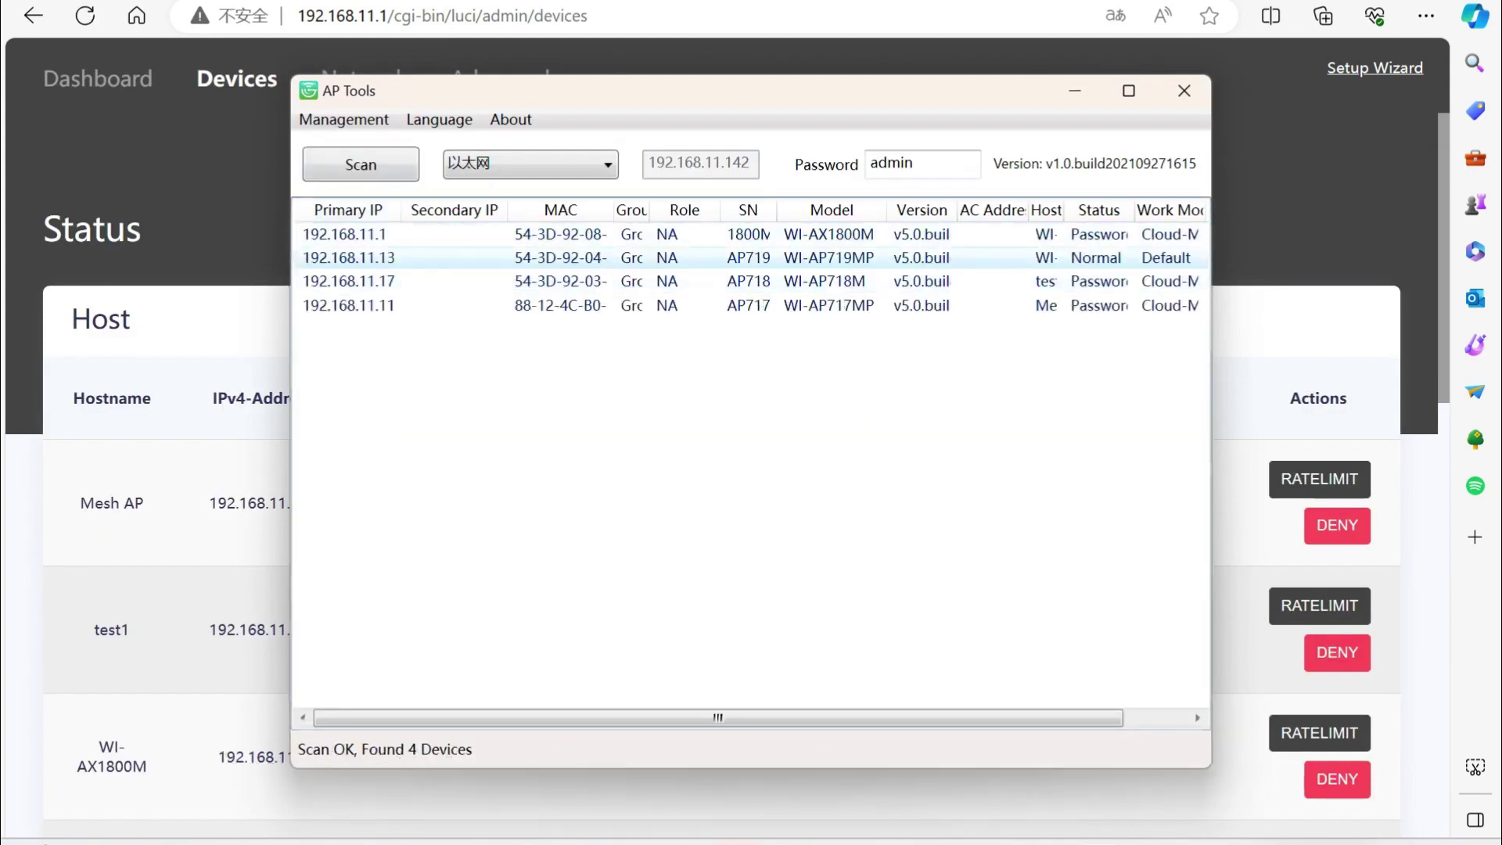
Open the fourth scanned AP's web page and log in to check its Mesh Client status.
right_click(381, 306)
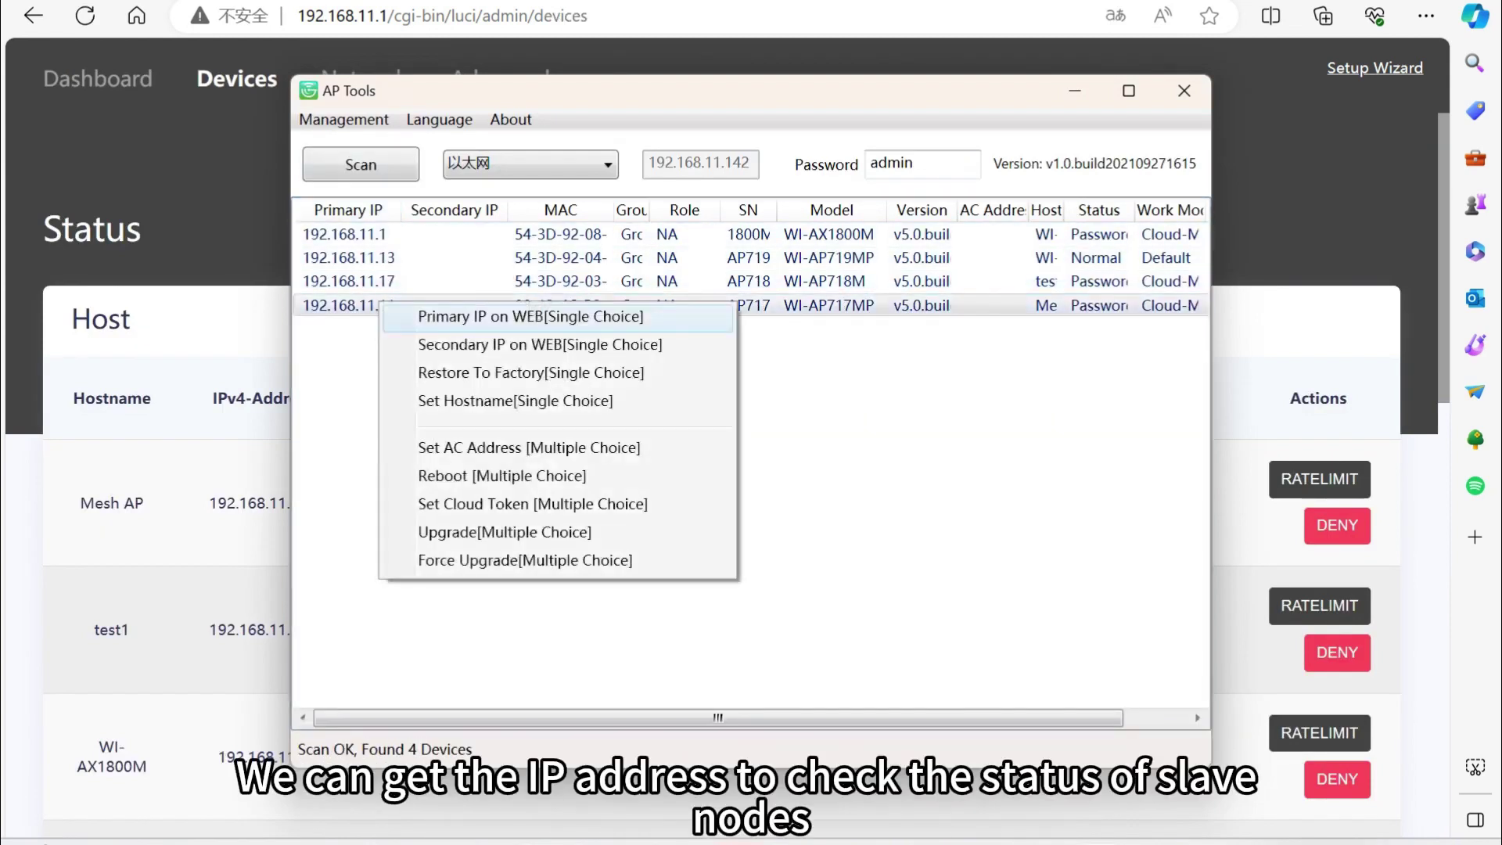
left_click(438, 316)
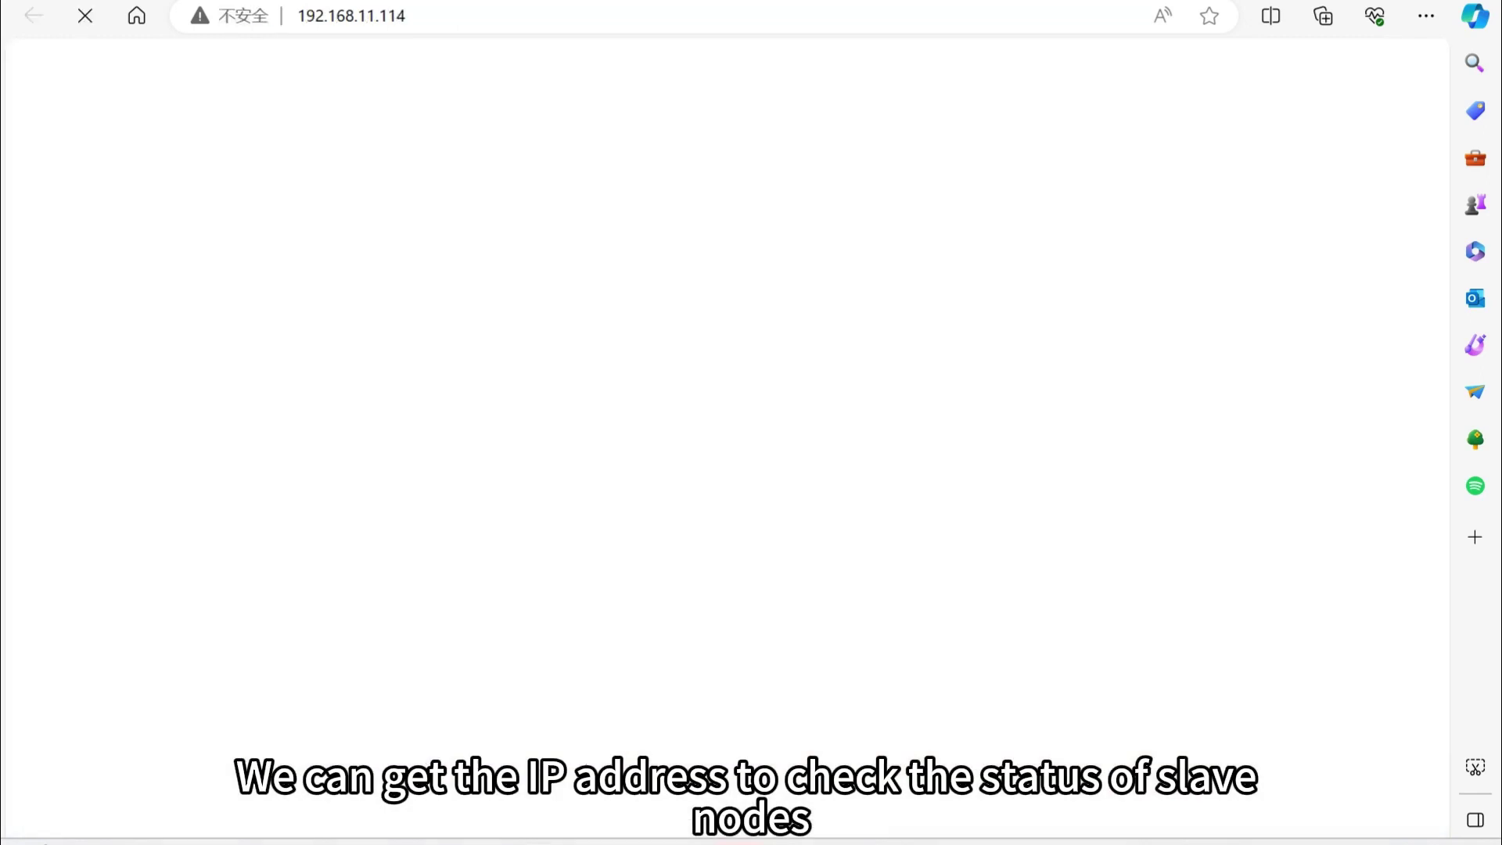
type("•••")
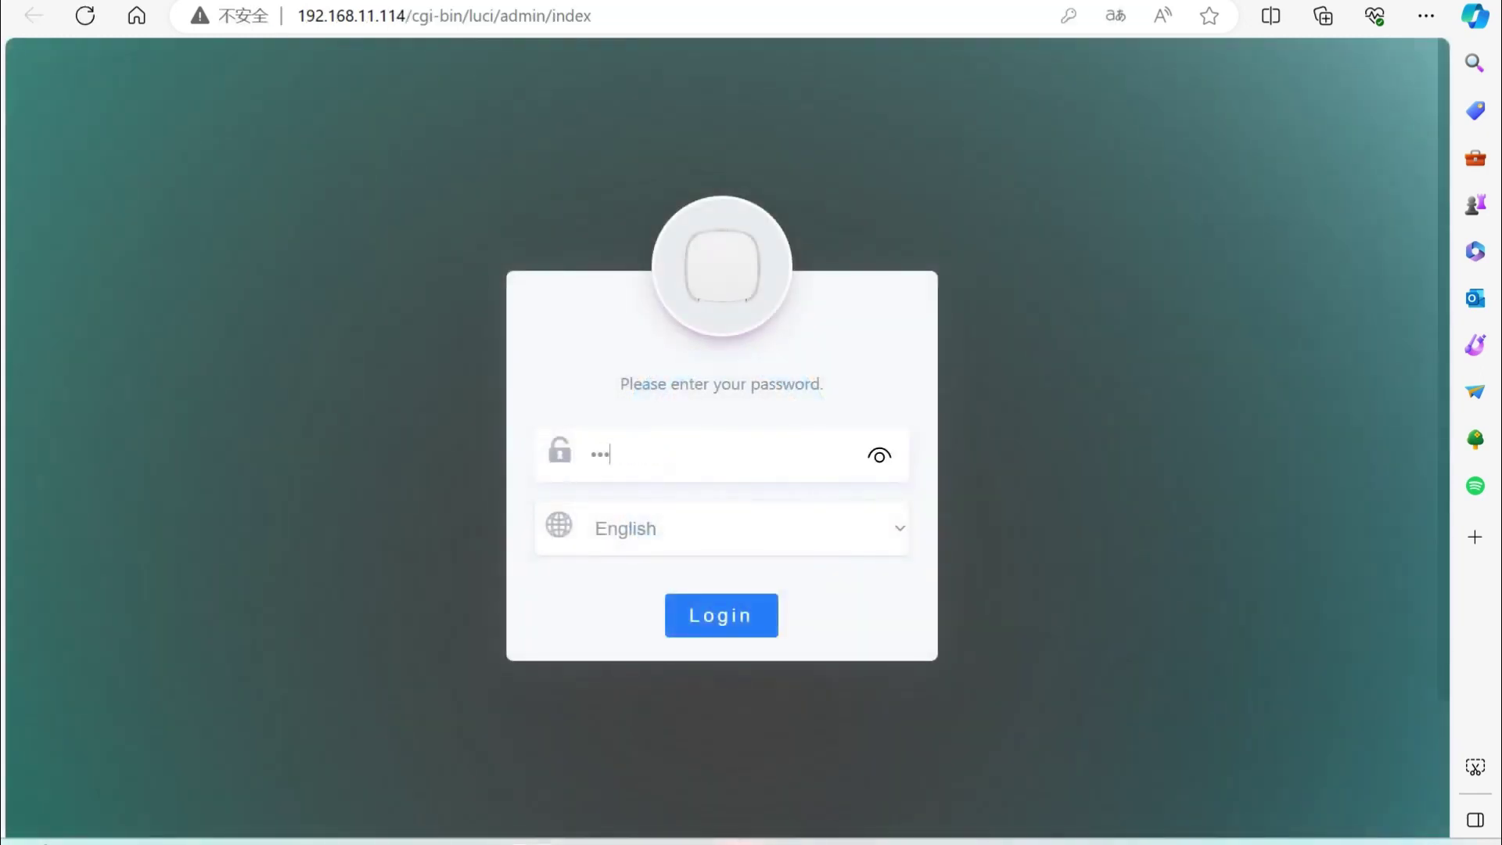
type("•••••")
key("Return")
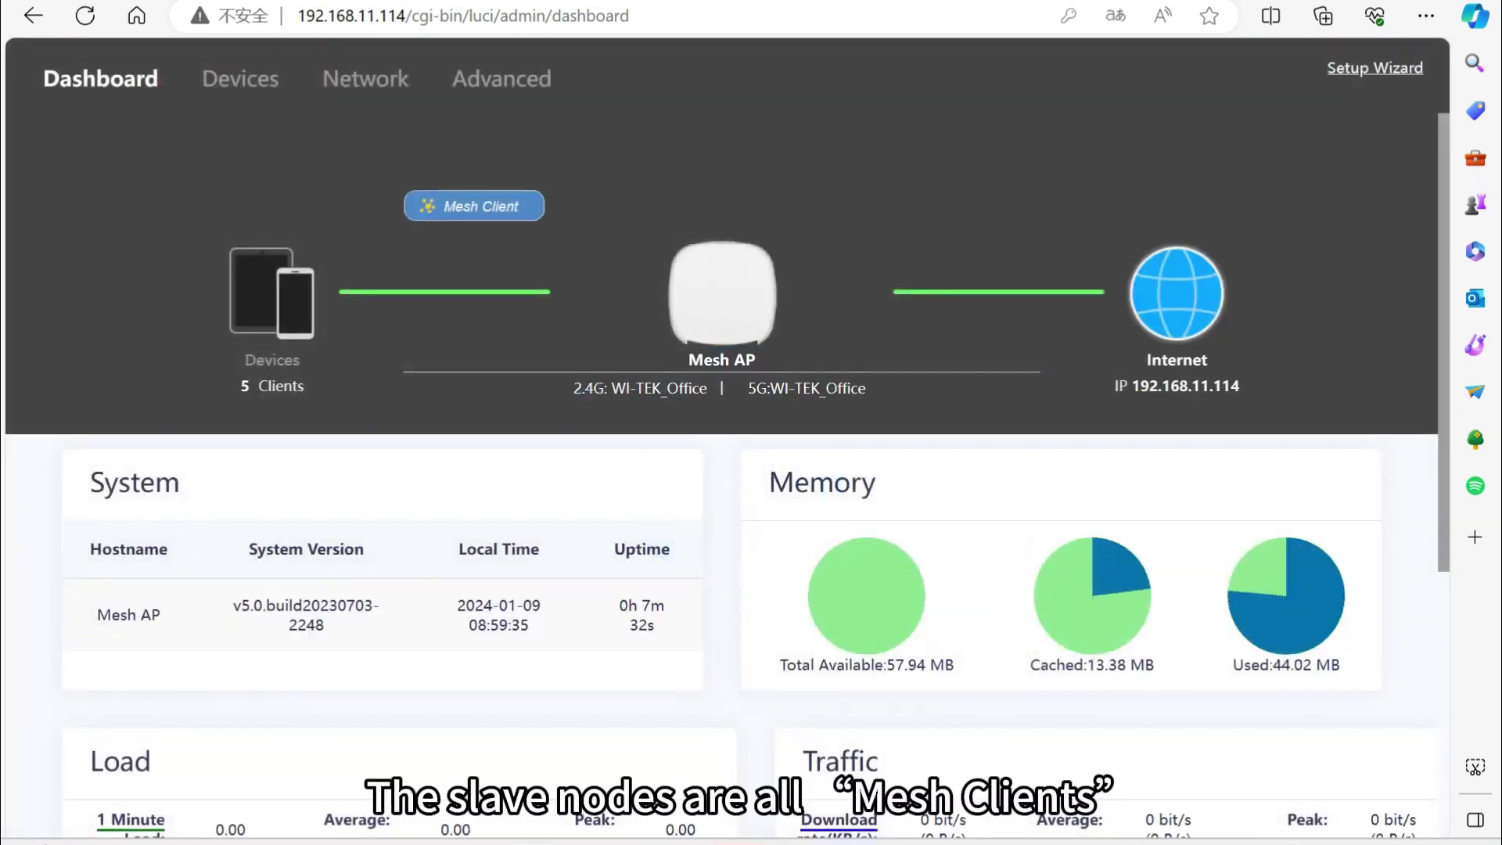
Back in the AP Tools results, open another edge AP at 192.168.11.134 in the browser.
key("alt+Tab")
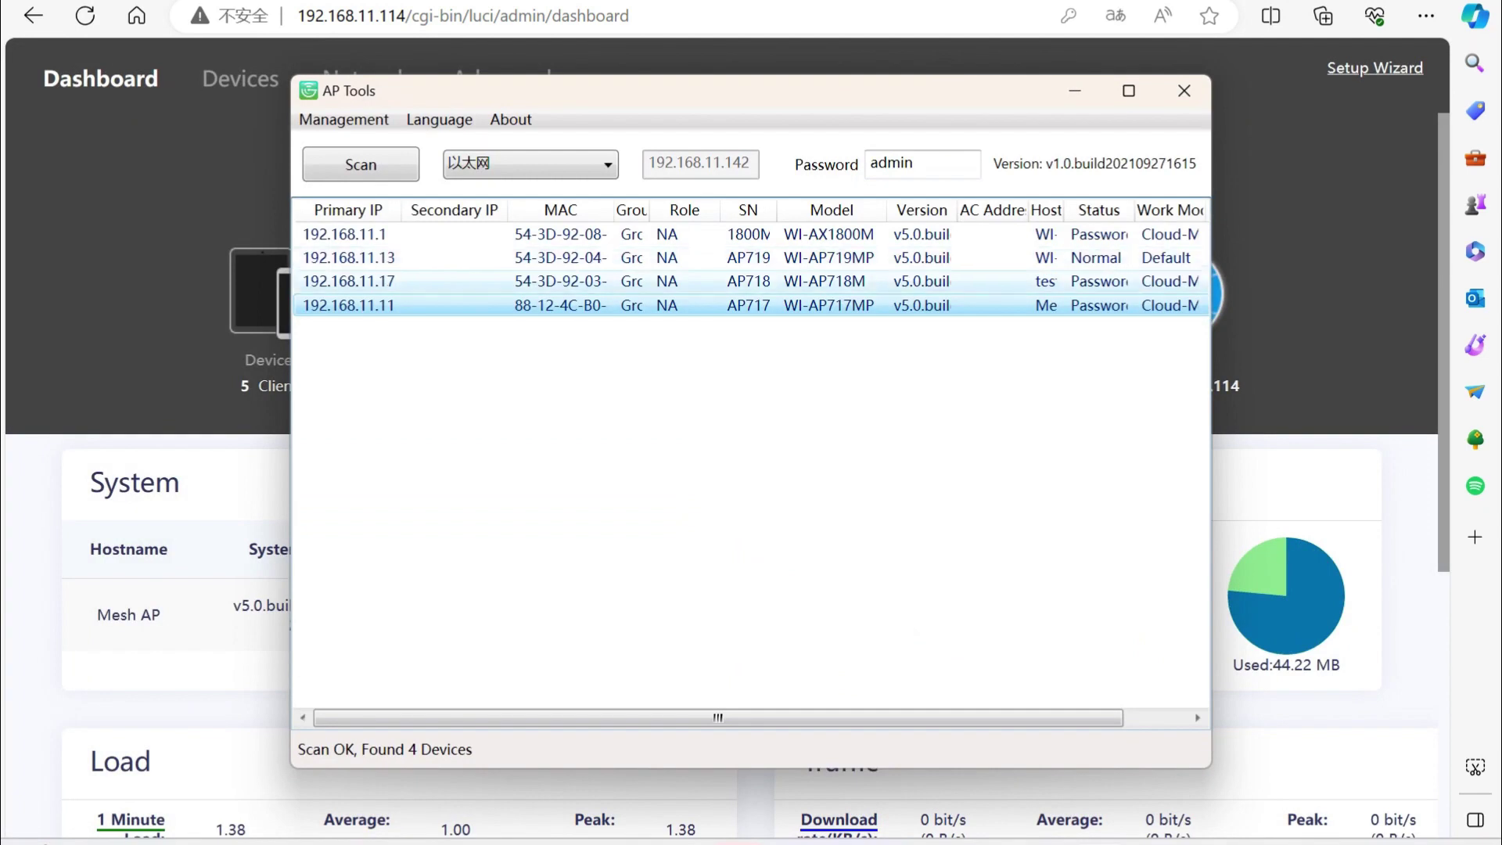
right_click(483, 250)
left_click(539, 260)
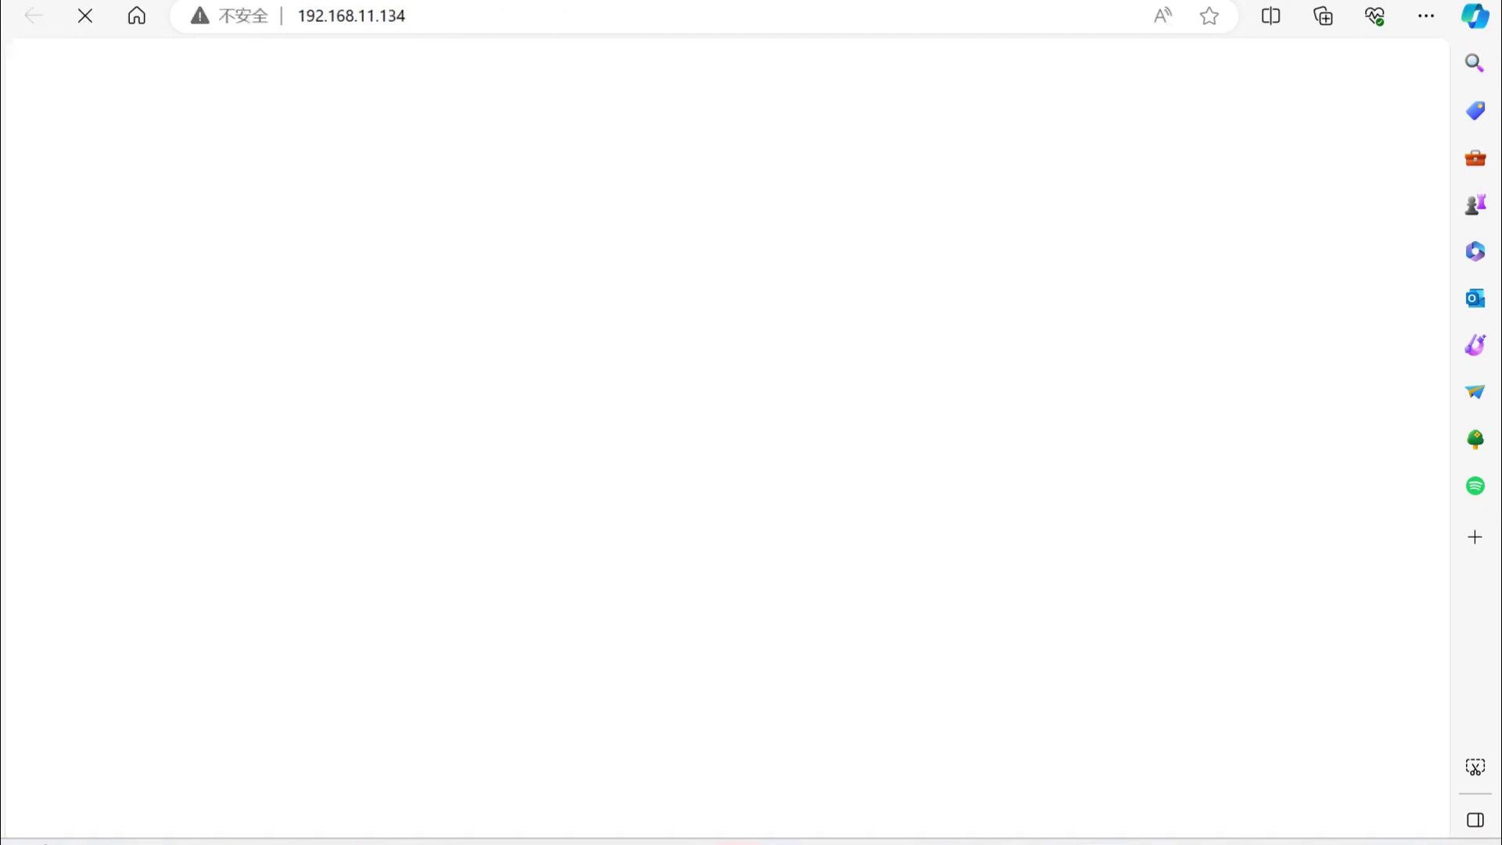
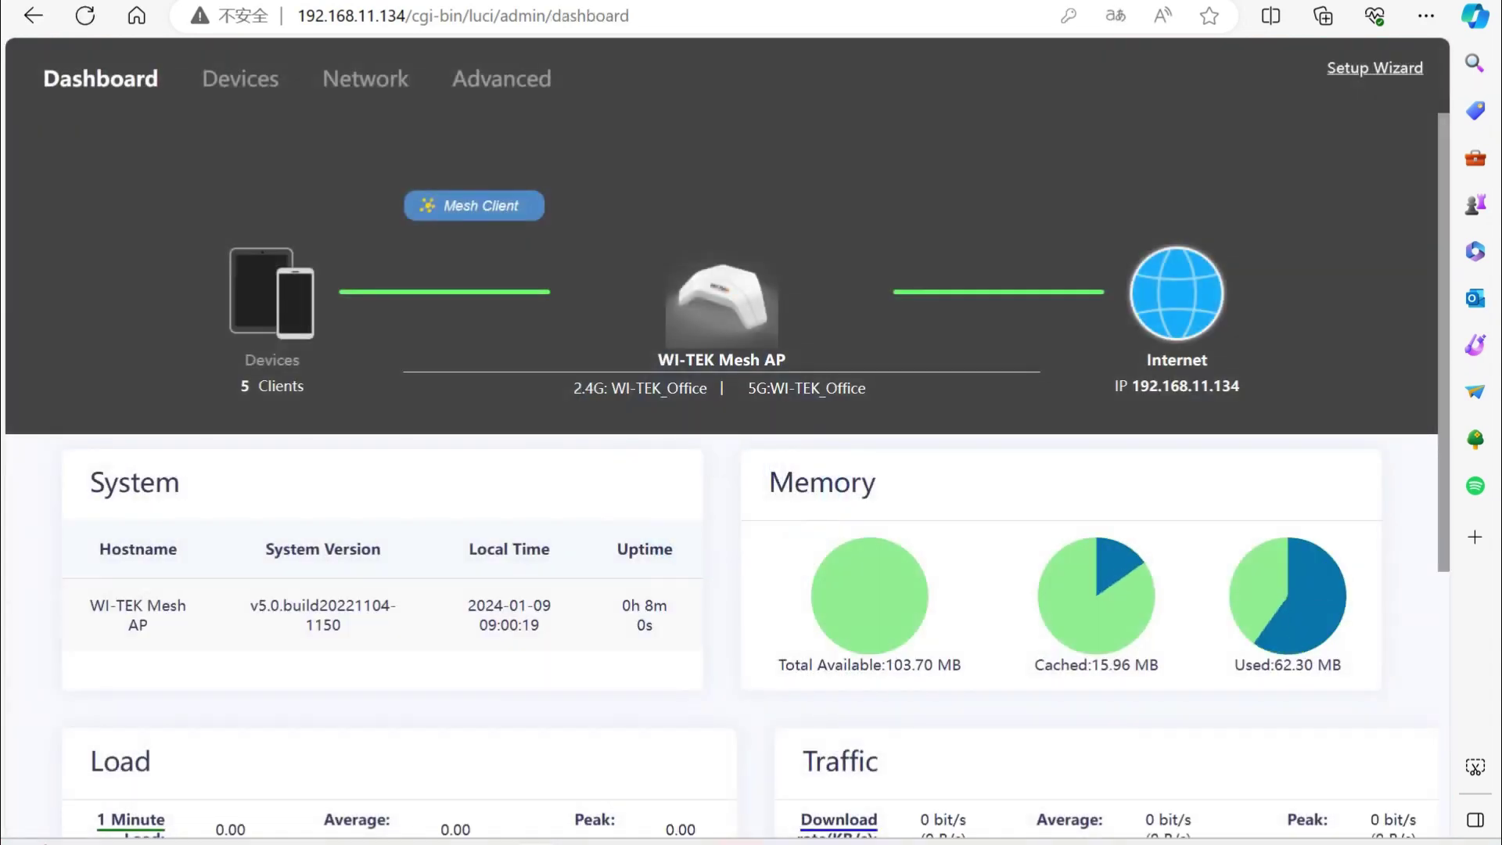
Scroll the router Dashboard down to bring the Load and Traffic panels into view.
scroll(721, 438, "down", 2)
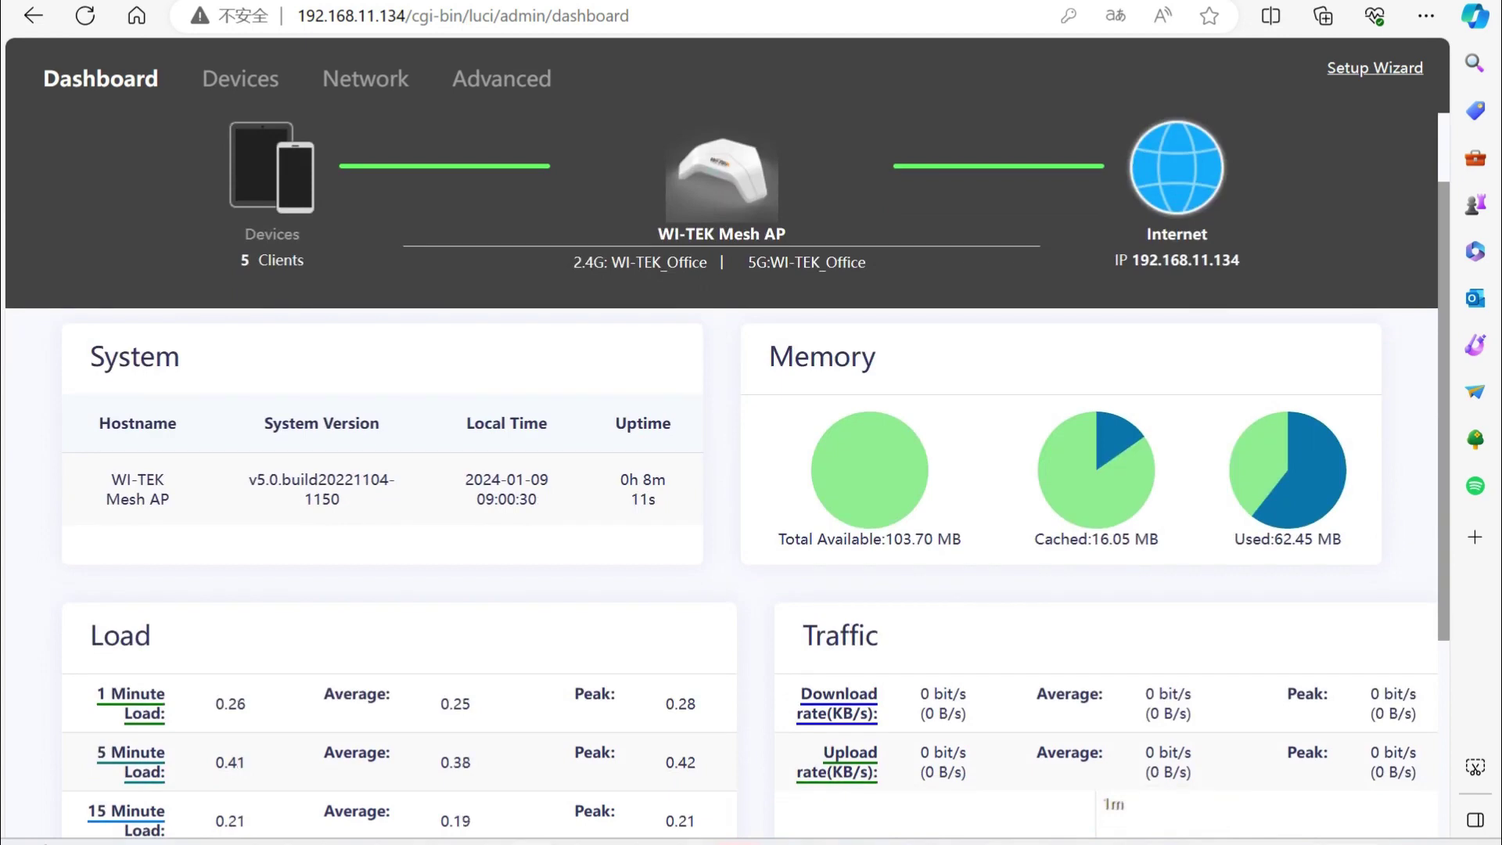
Join the WI-TEK_Office Wi-Fi network from Quick Settings, entering its security key.
key("super+a")
left_click(1178, 418)
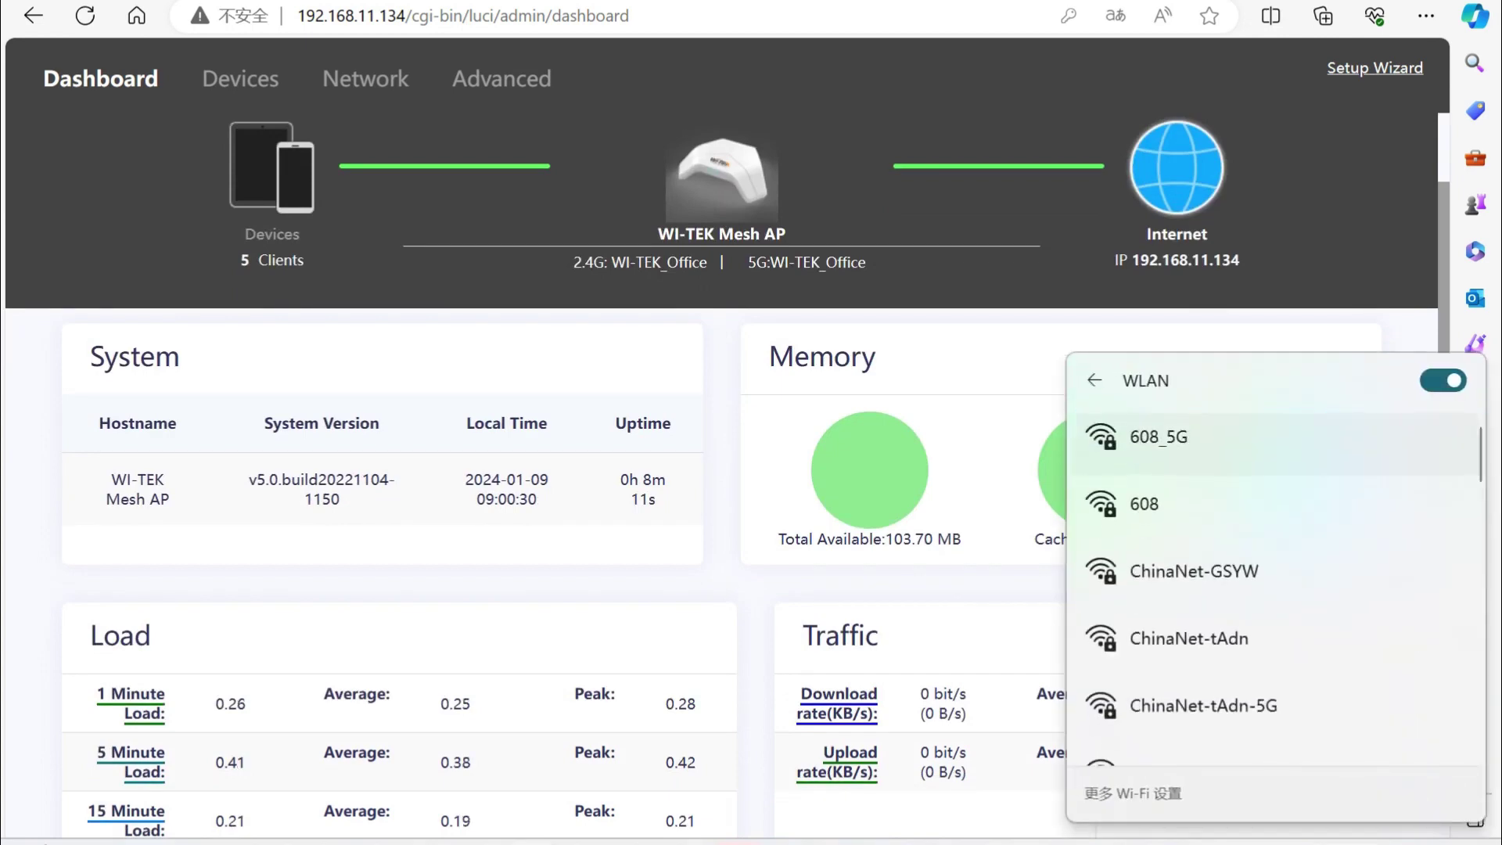
scroll(1275, 509, "down", 5)
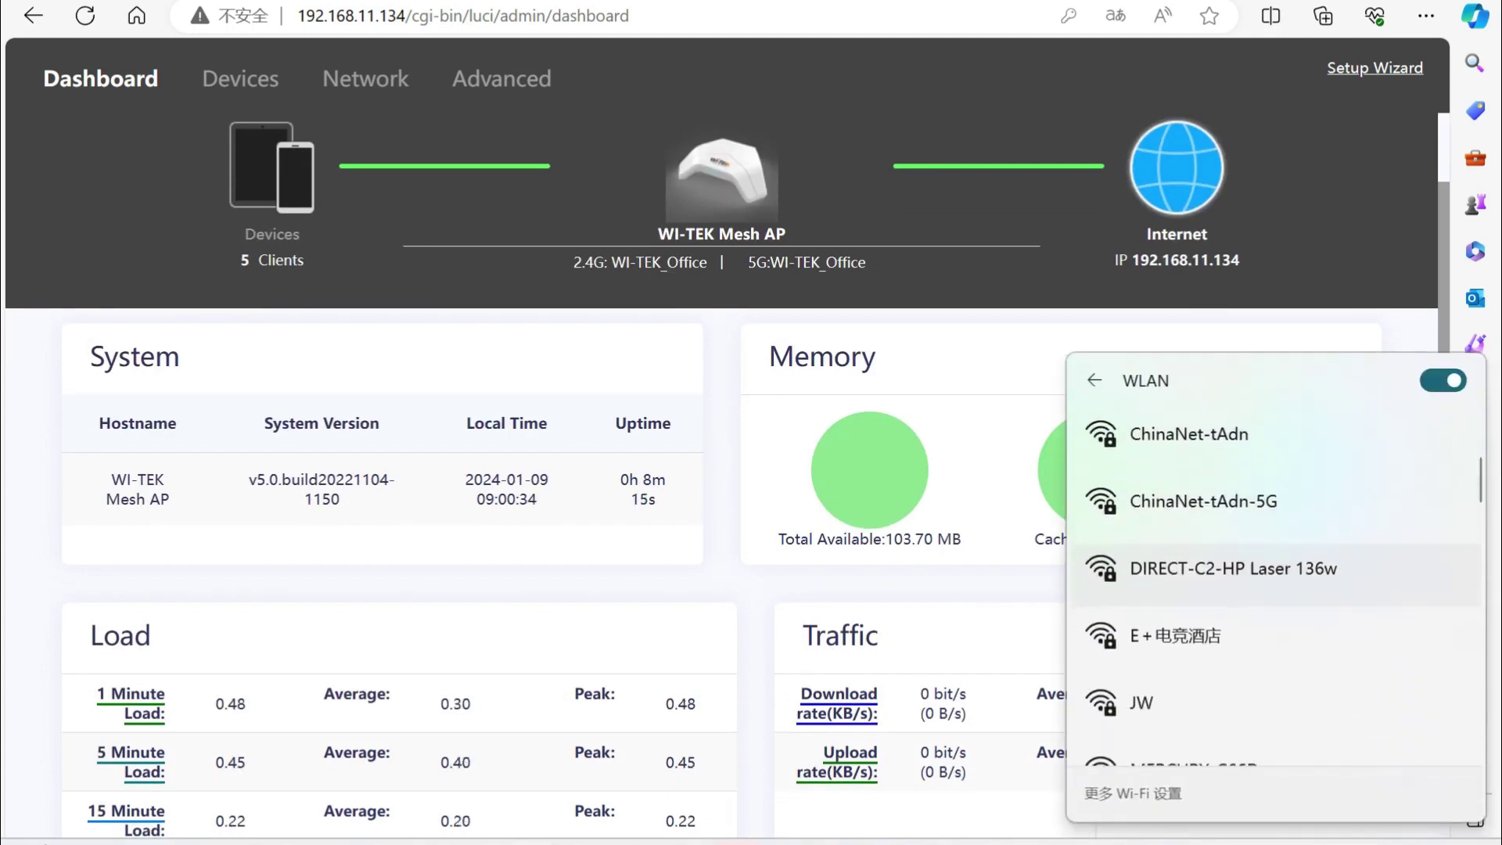
scroll(1274, 547, "down", 3)
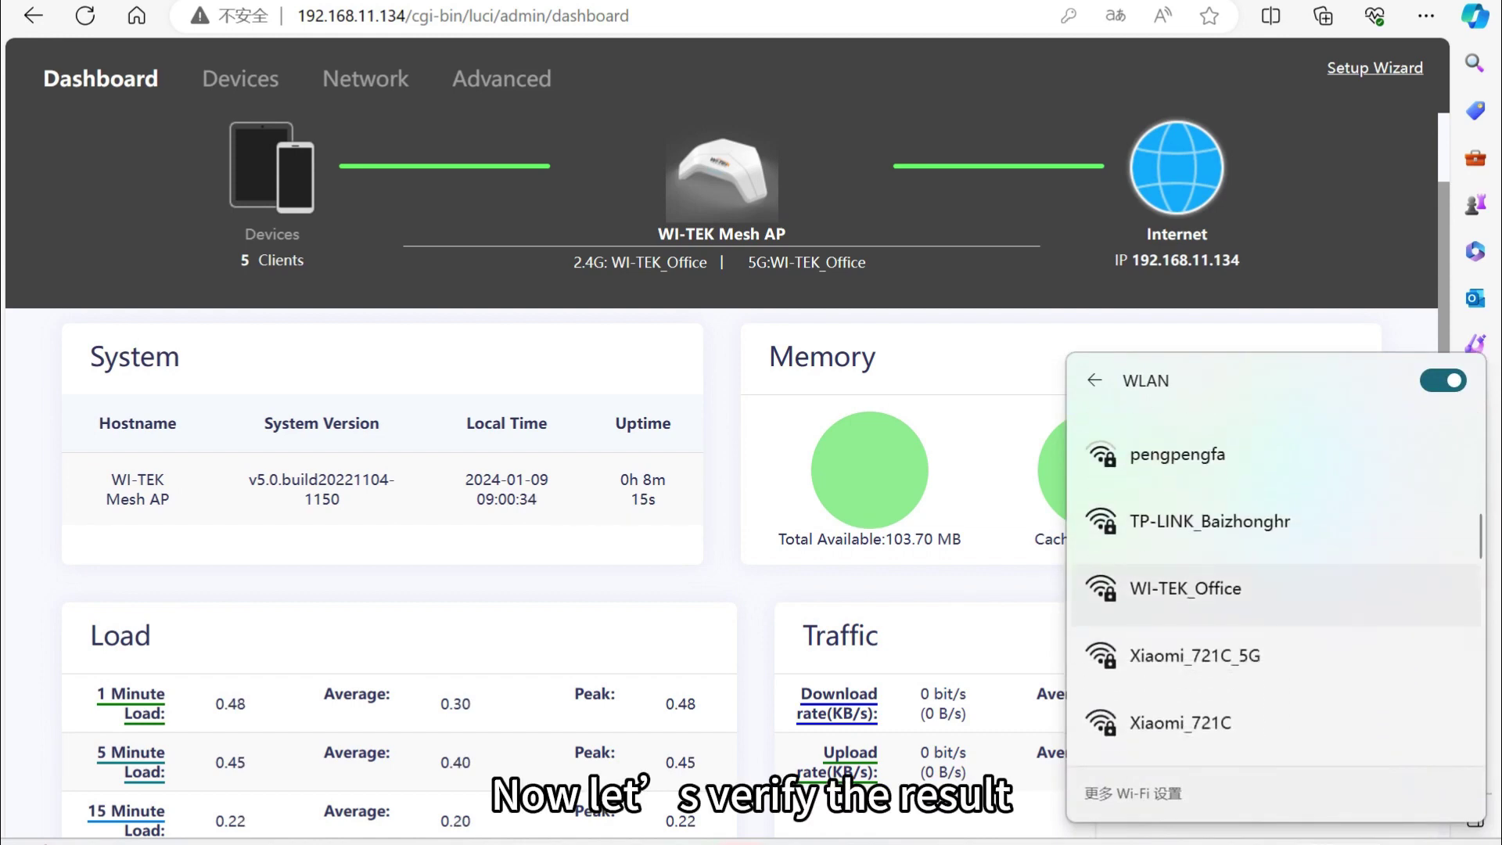
left_click(1185, 591)
left_click(1379, 697)
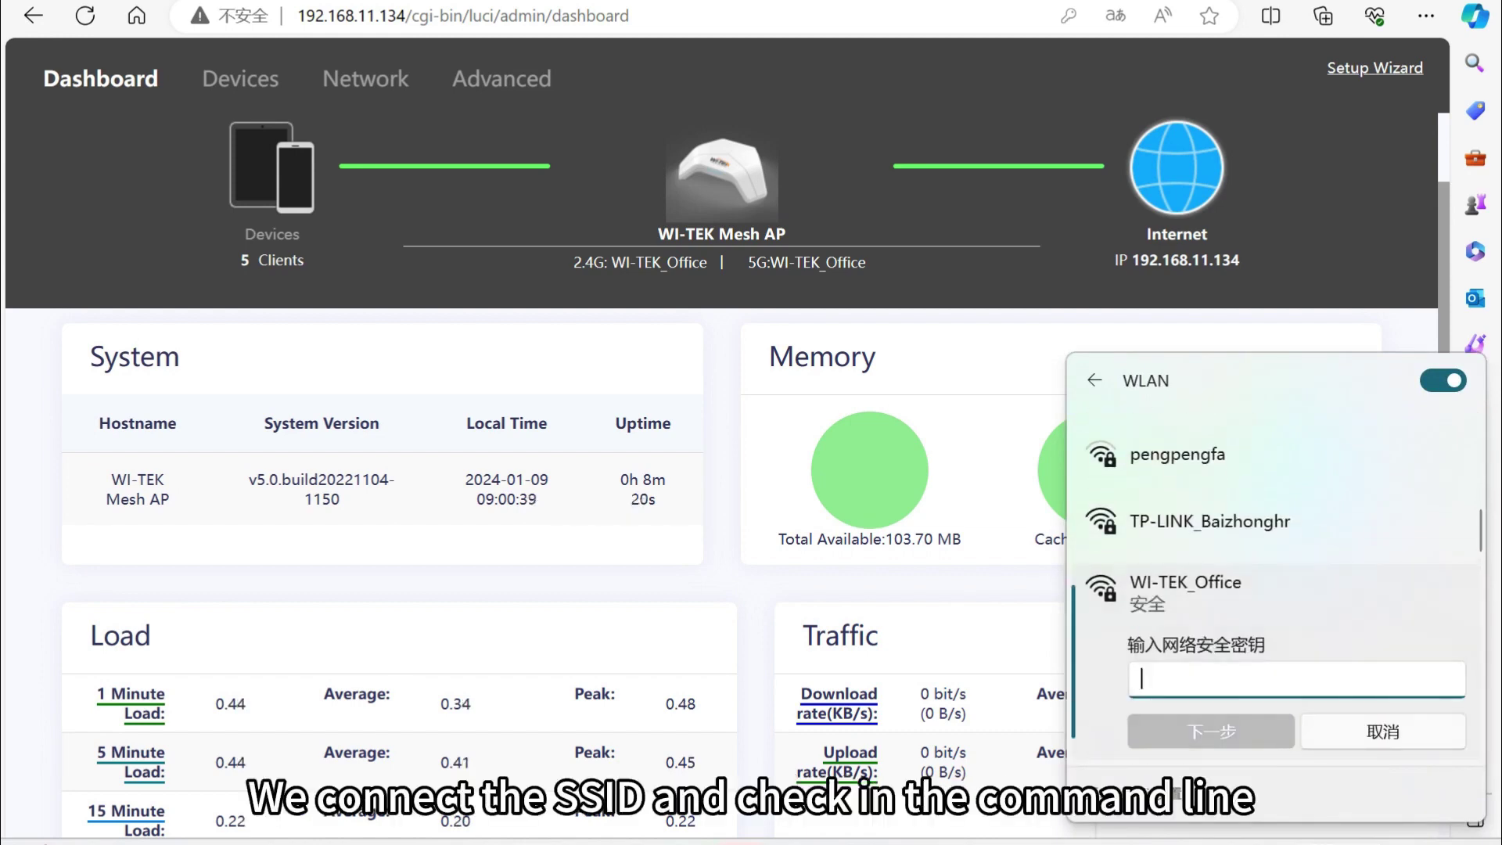
type("••••")
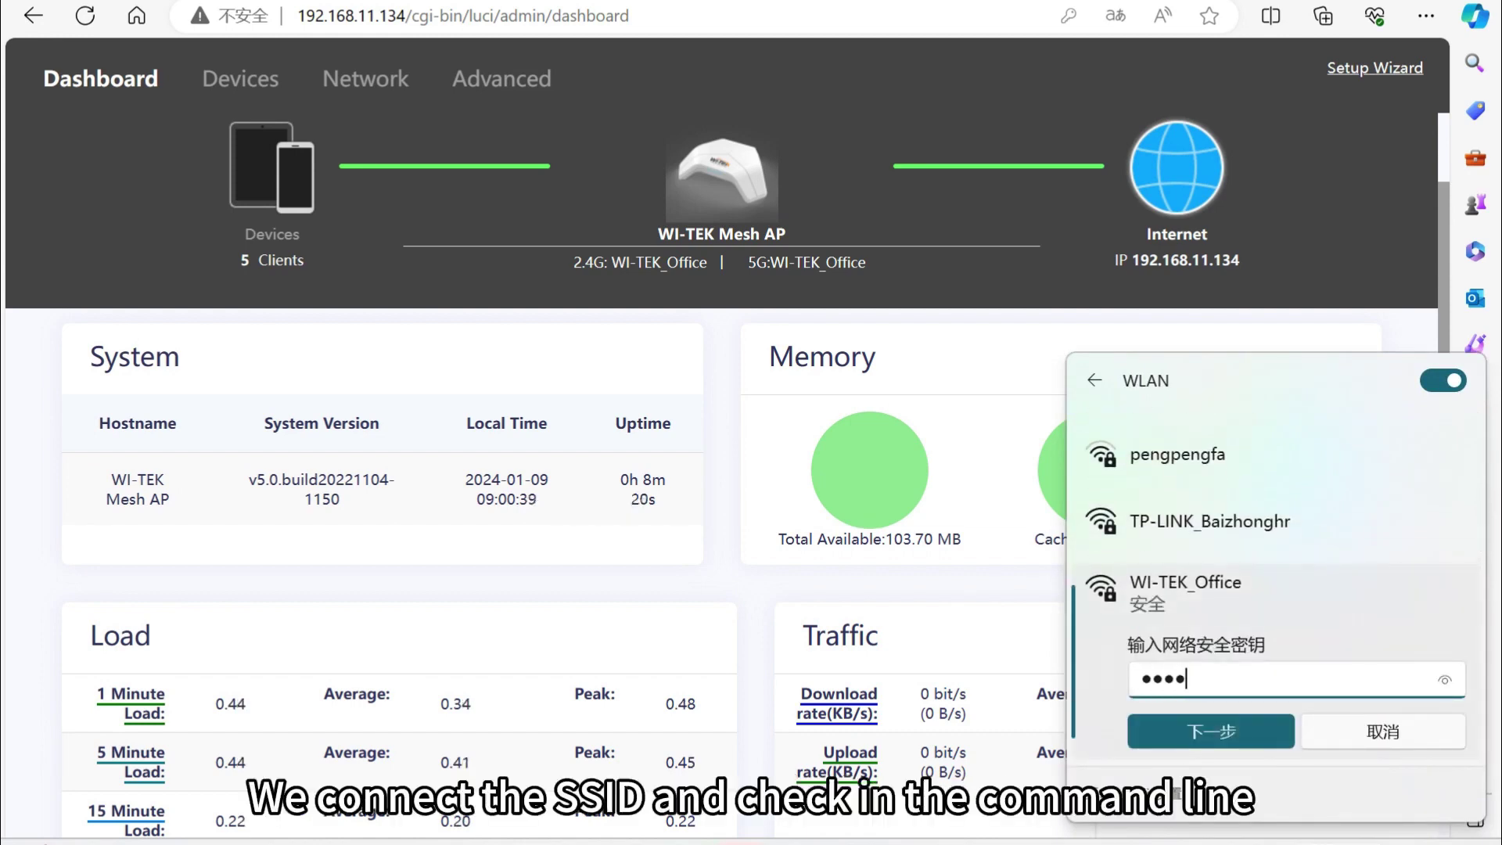
type("••••")
key("Return")
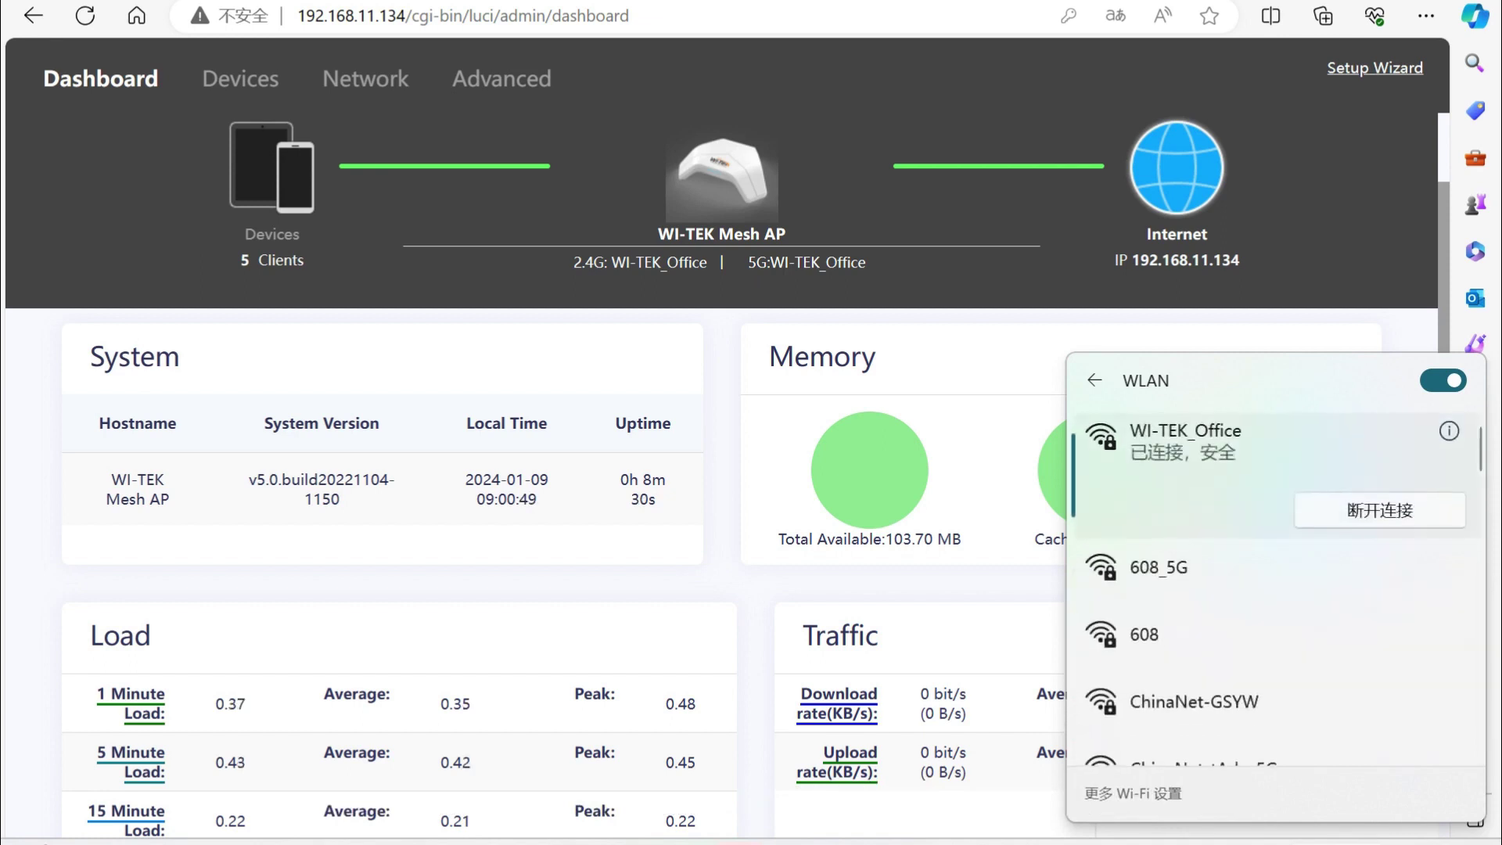
key("Escape")
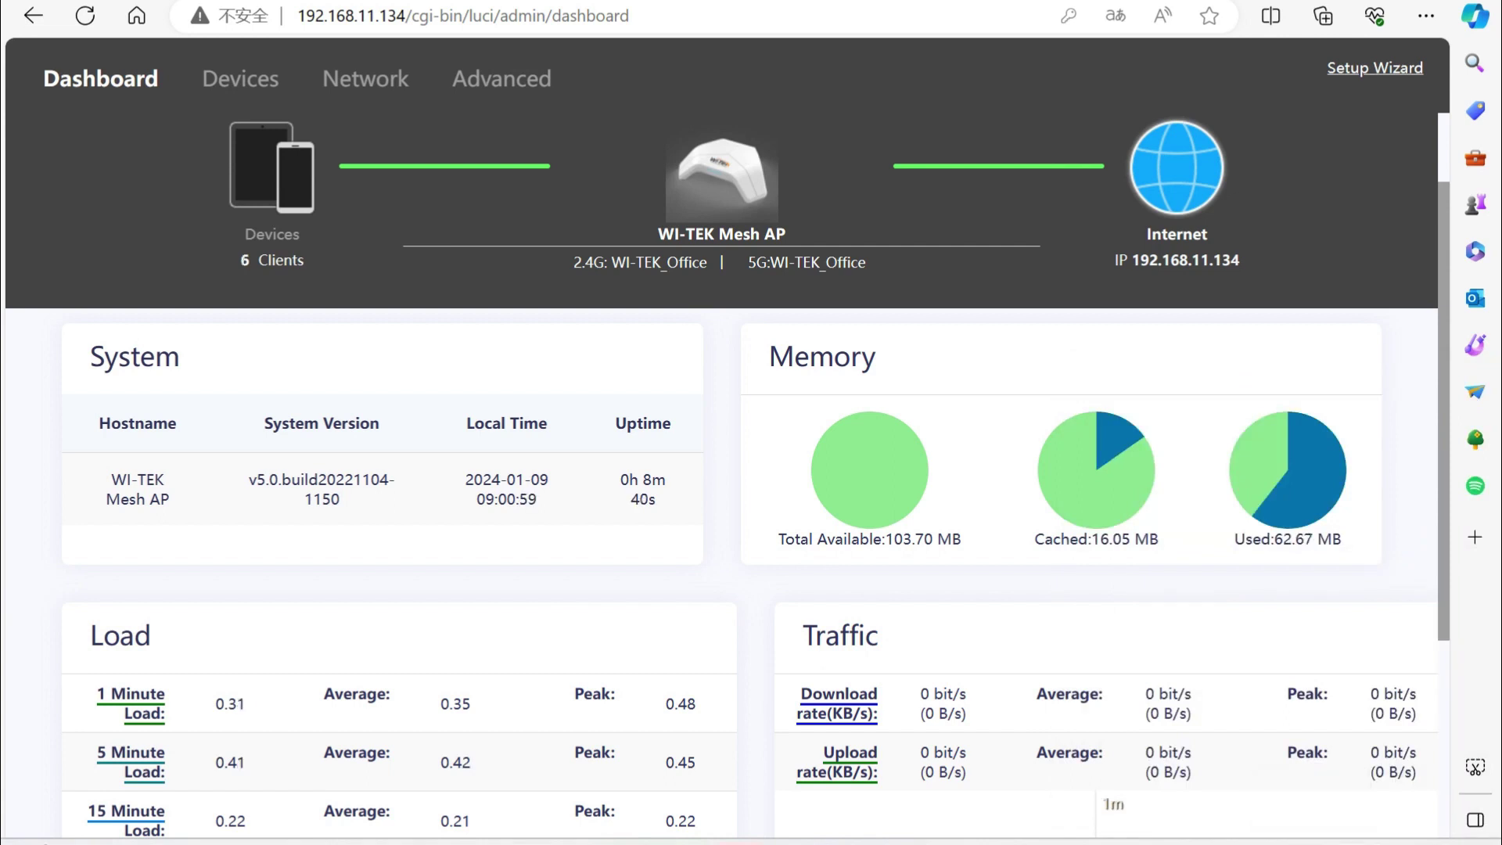
Run ipconfig in Command Prompt to confirm WLAN address 192.168.11.165, gateway 192.168.11.1.
key("super+r")
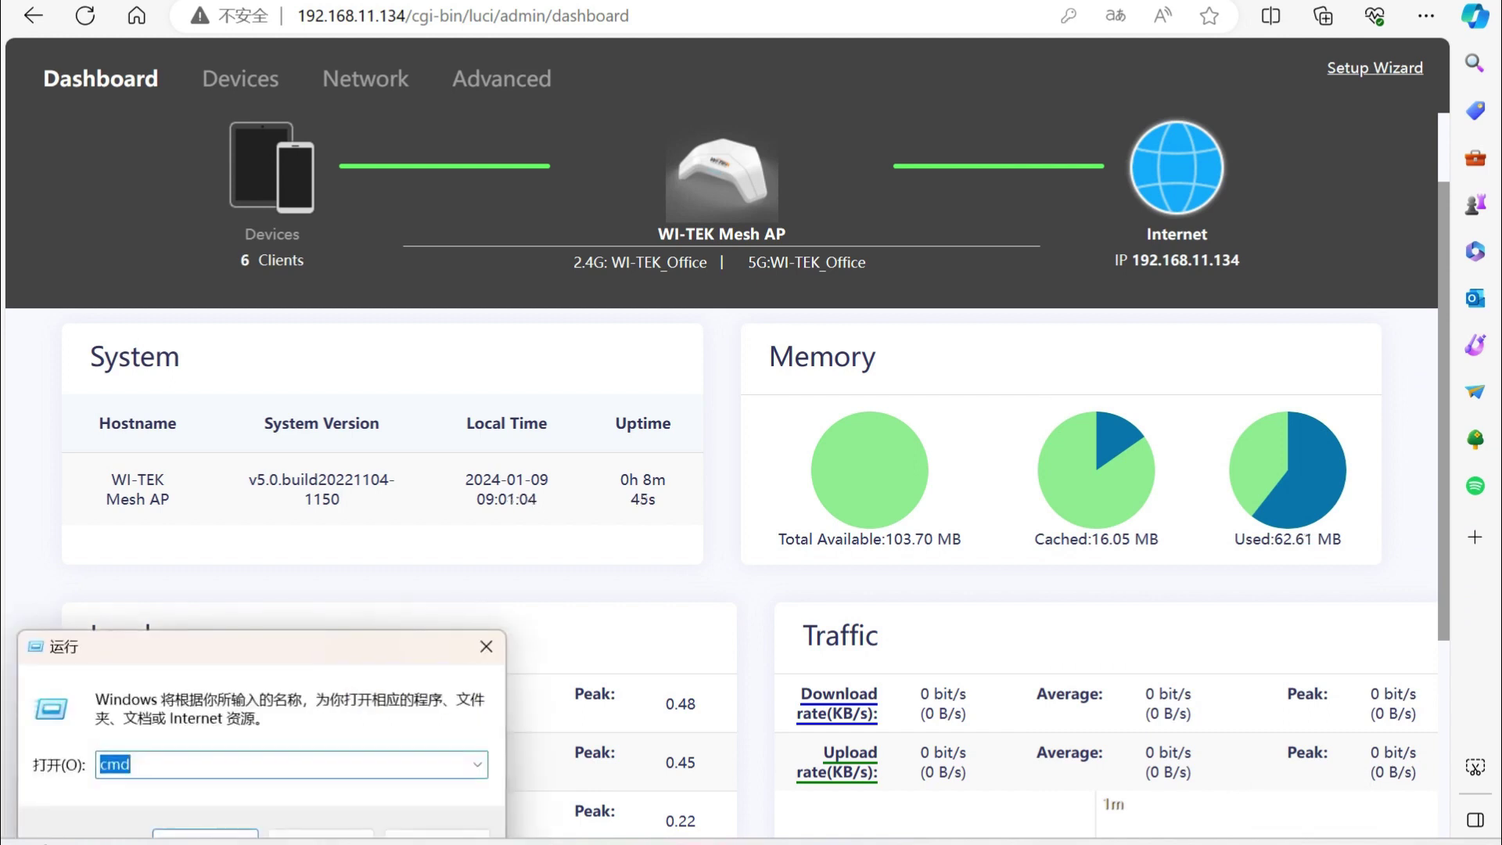
key("Return")
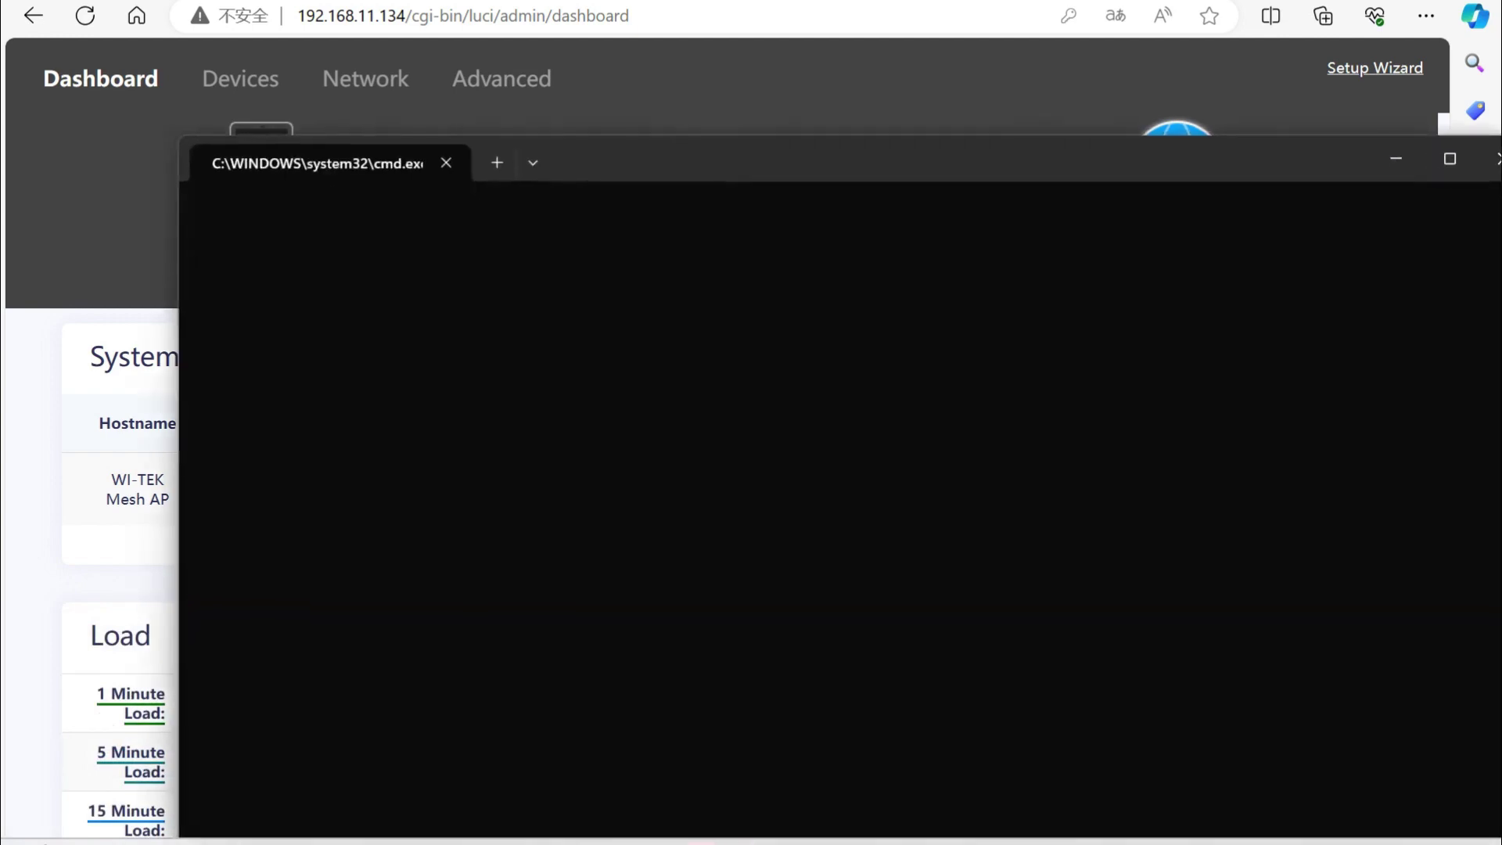
type("ipconfig")
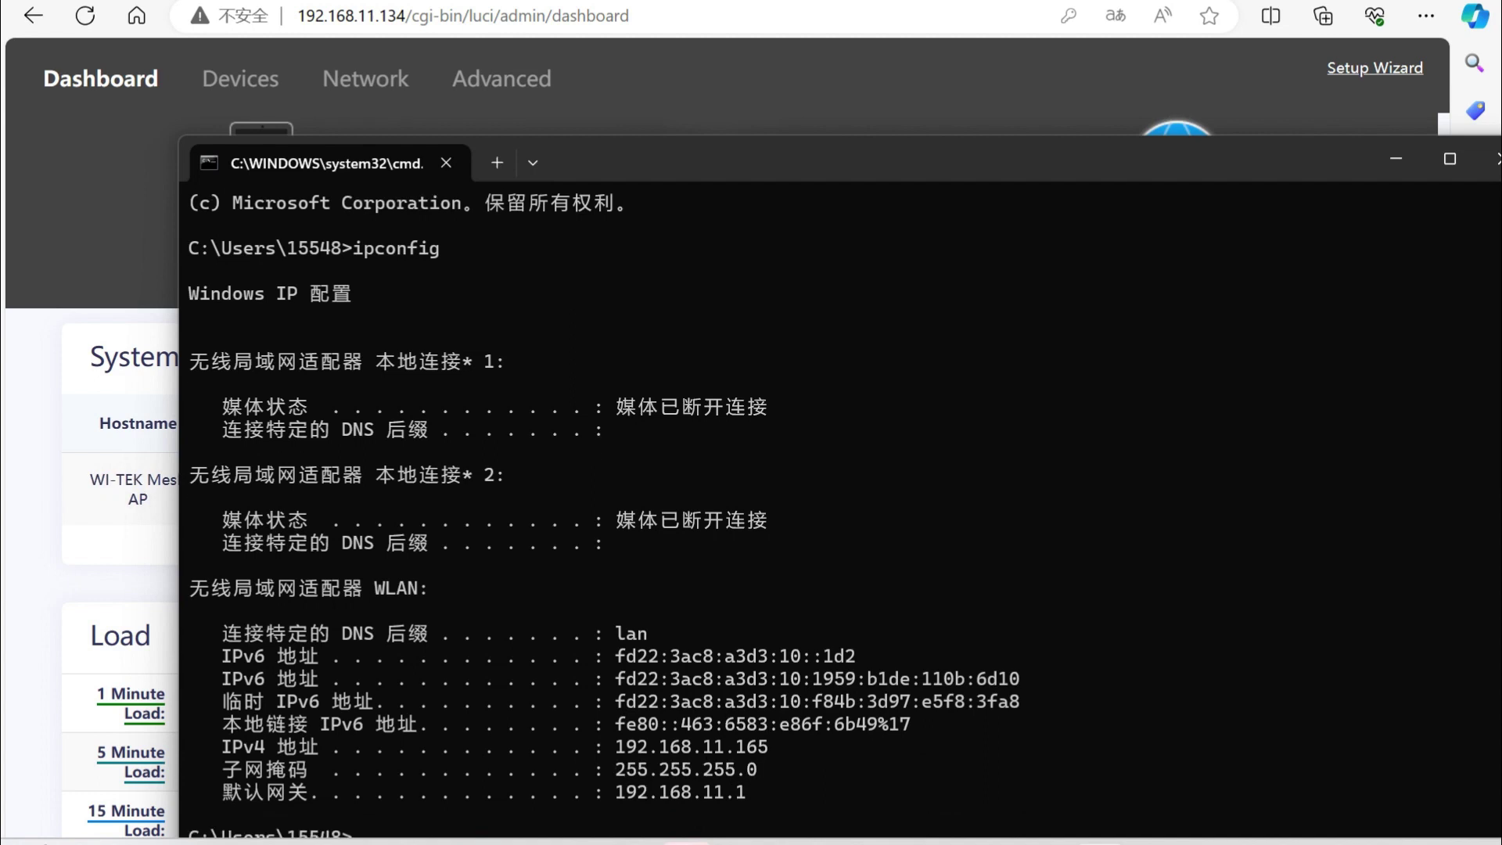
left_click_drag(939, 161, 854, 158)
left_click(1414, 152)
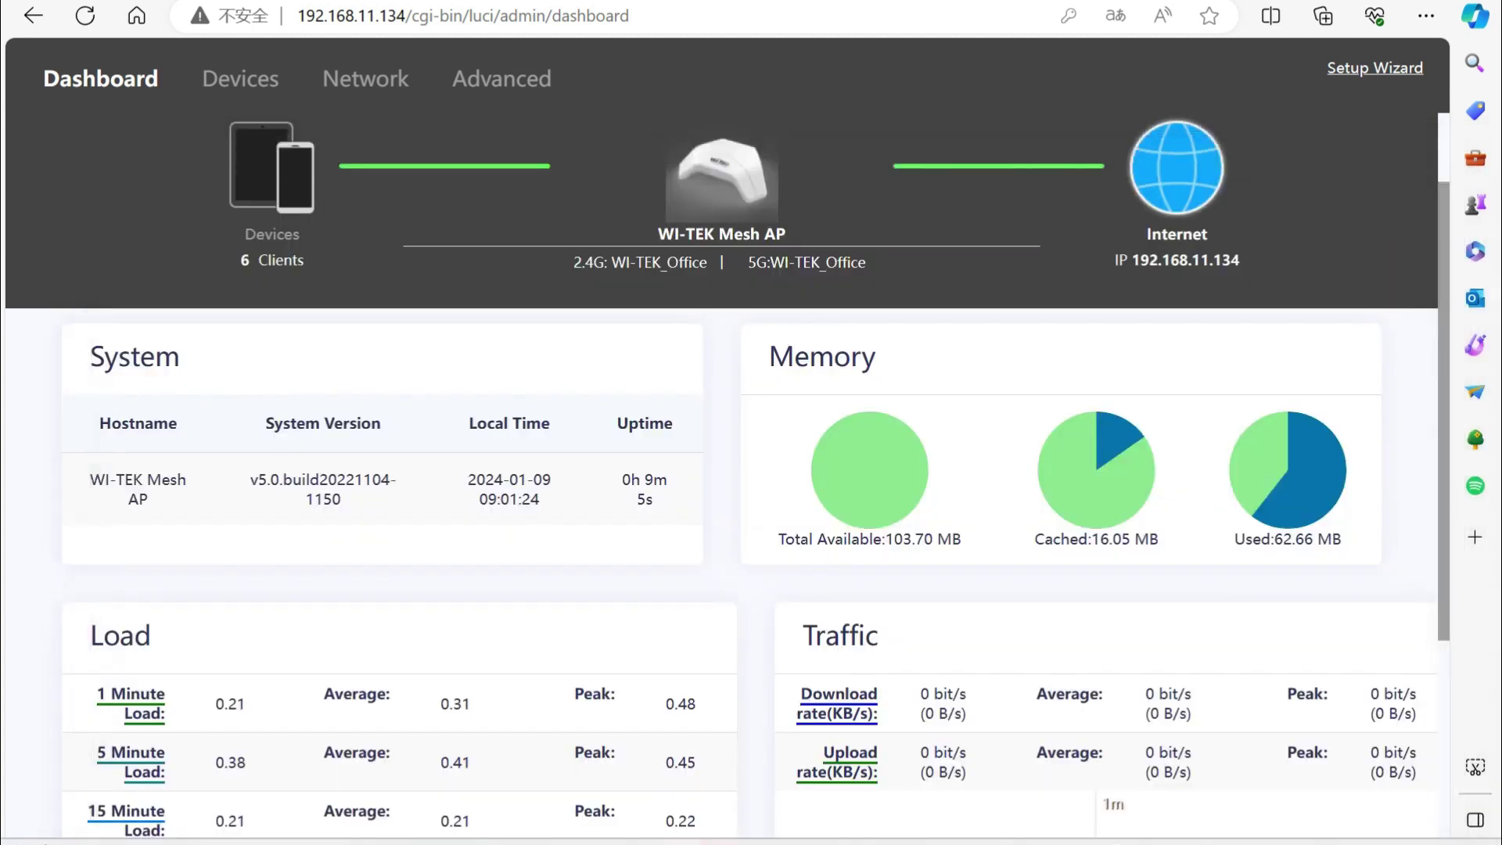
key("ctrl+t")
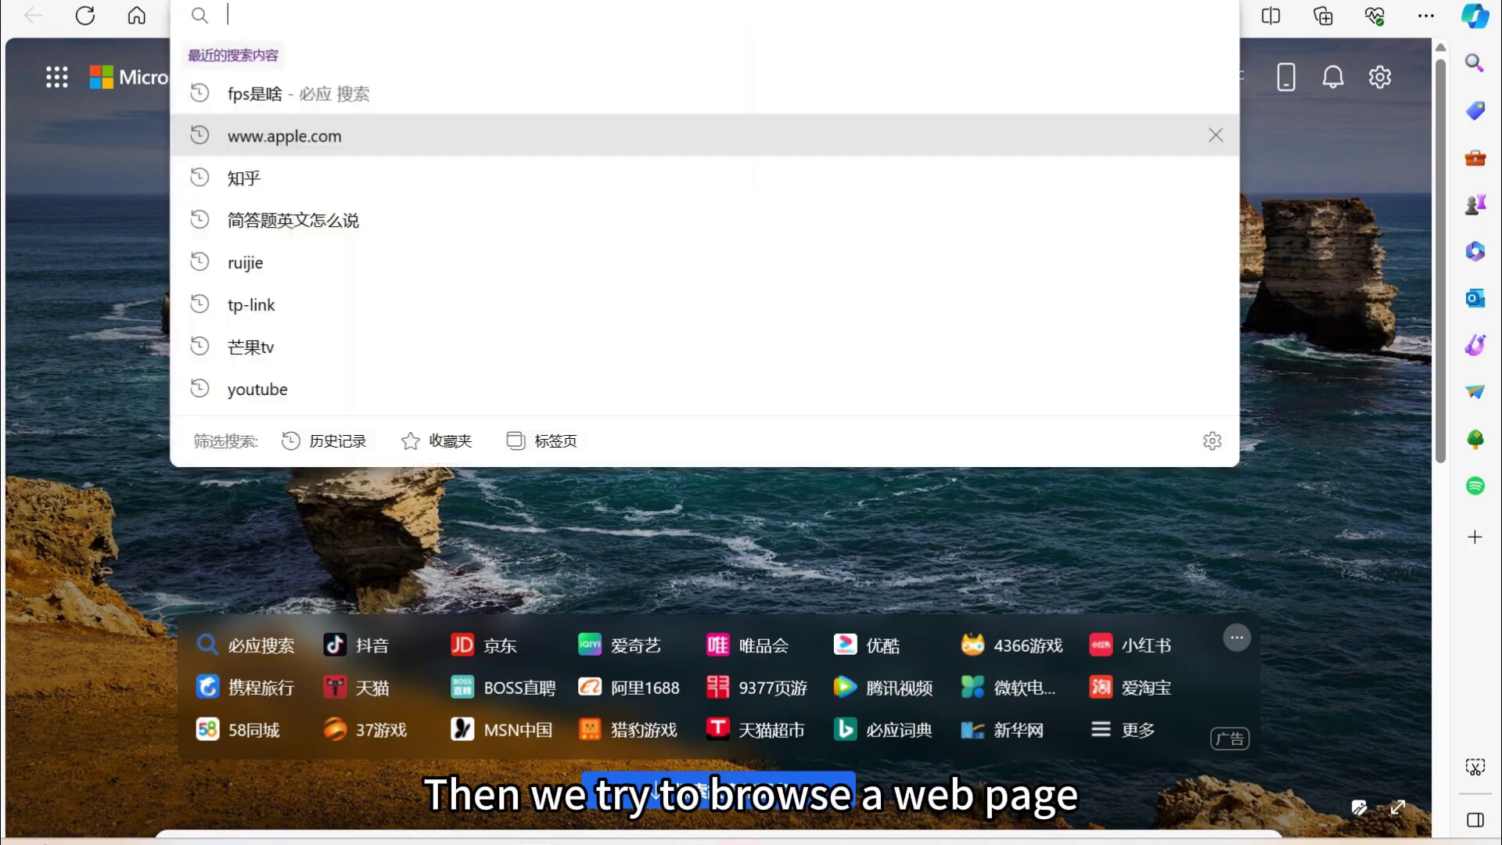
type("www")
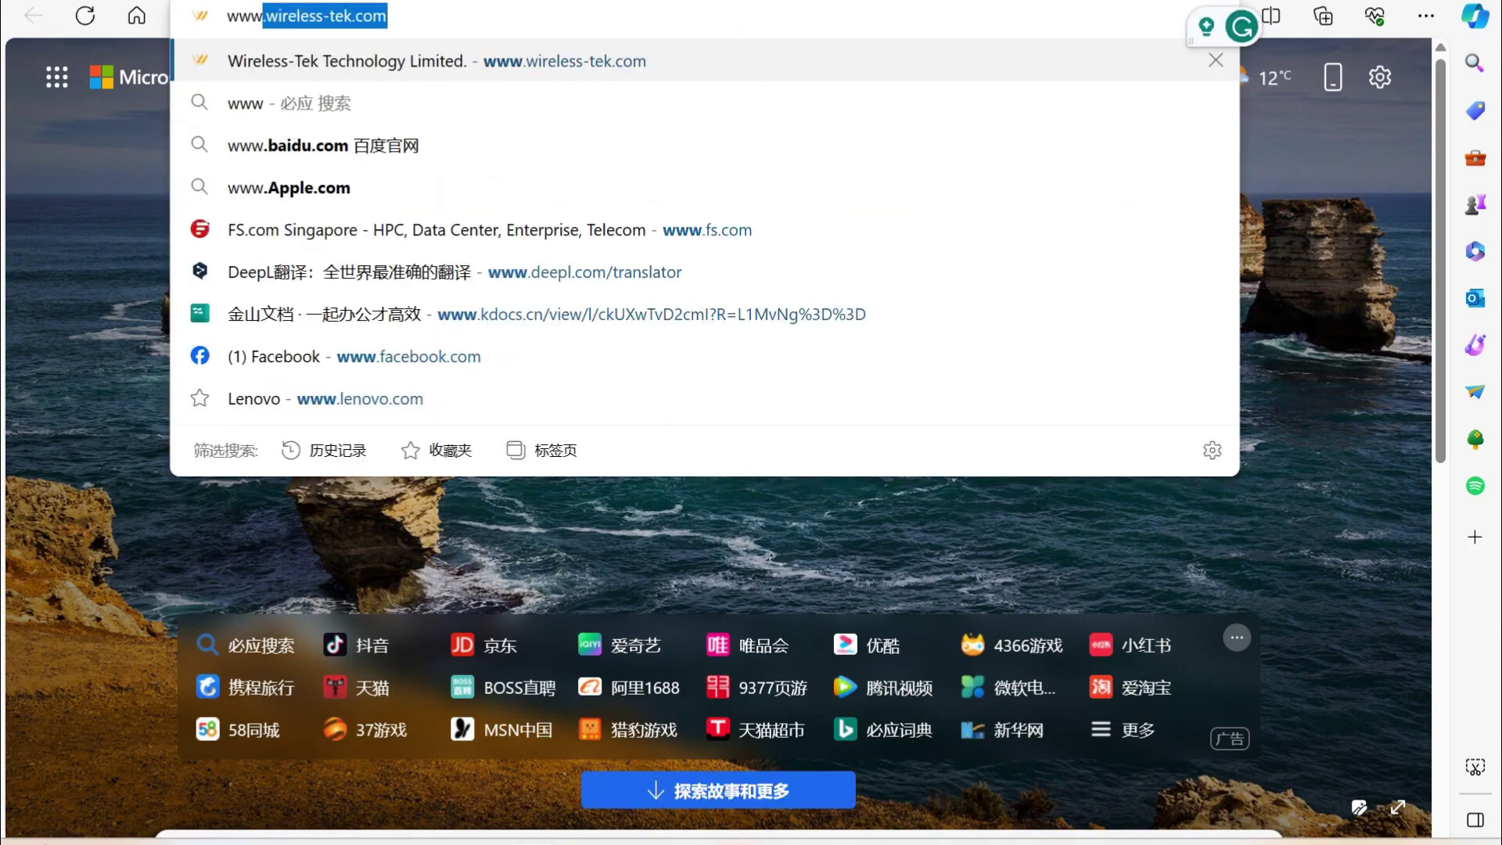
type(".a")
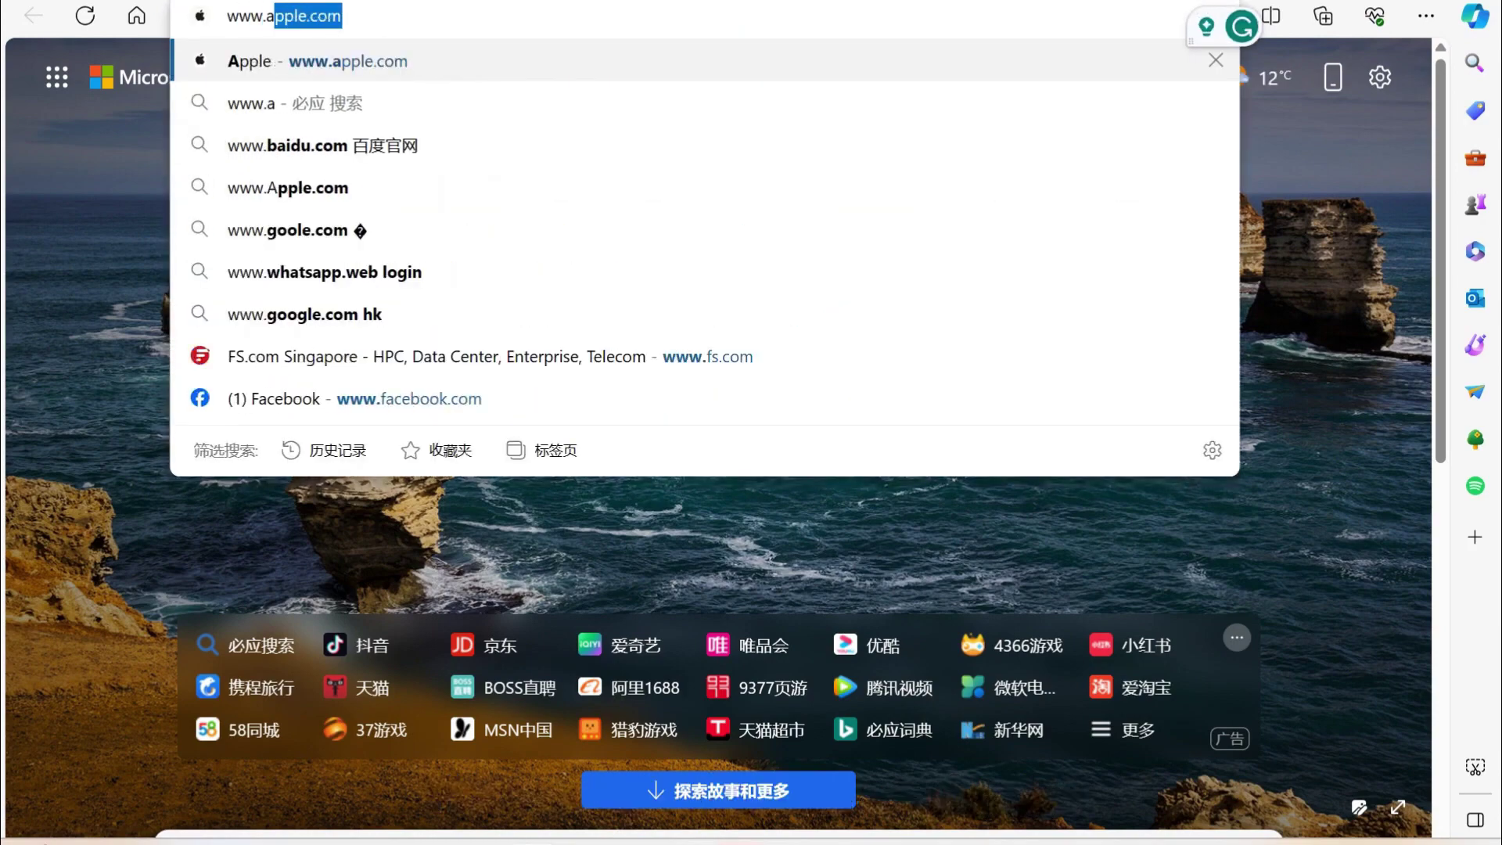
type("pple.com")
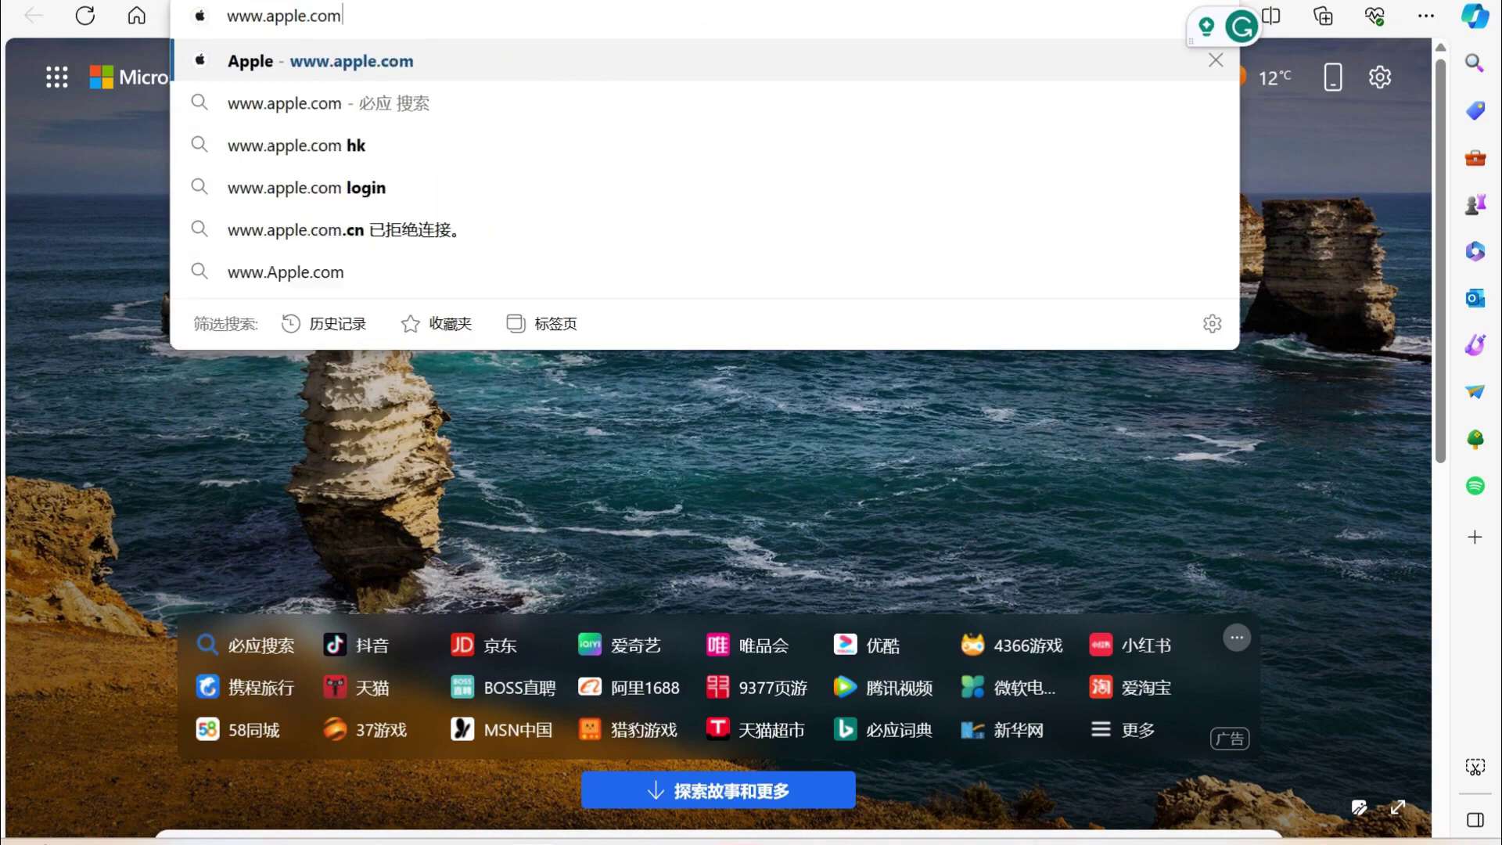
key("Return")
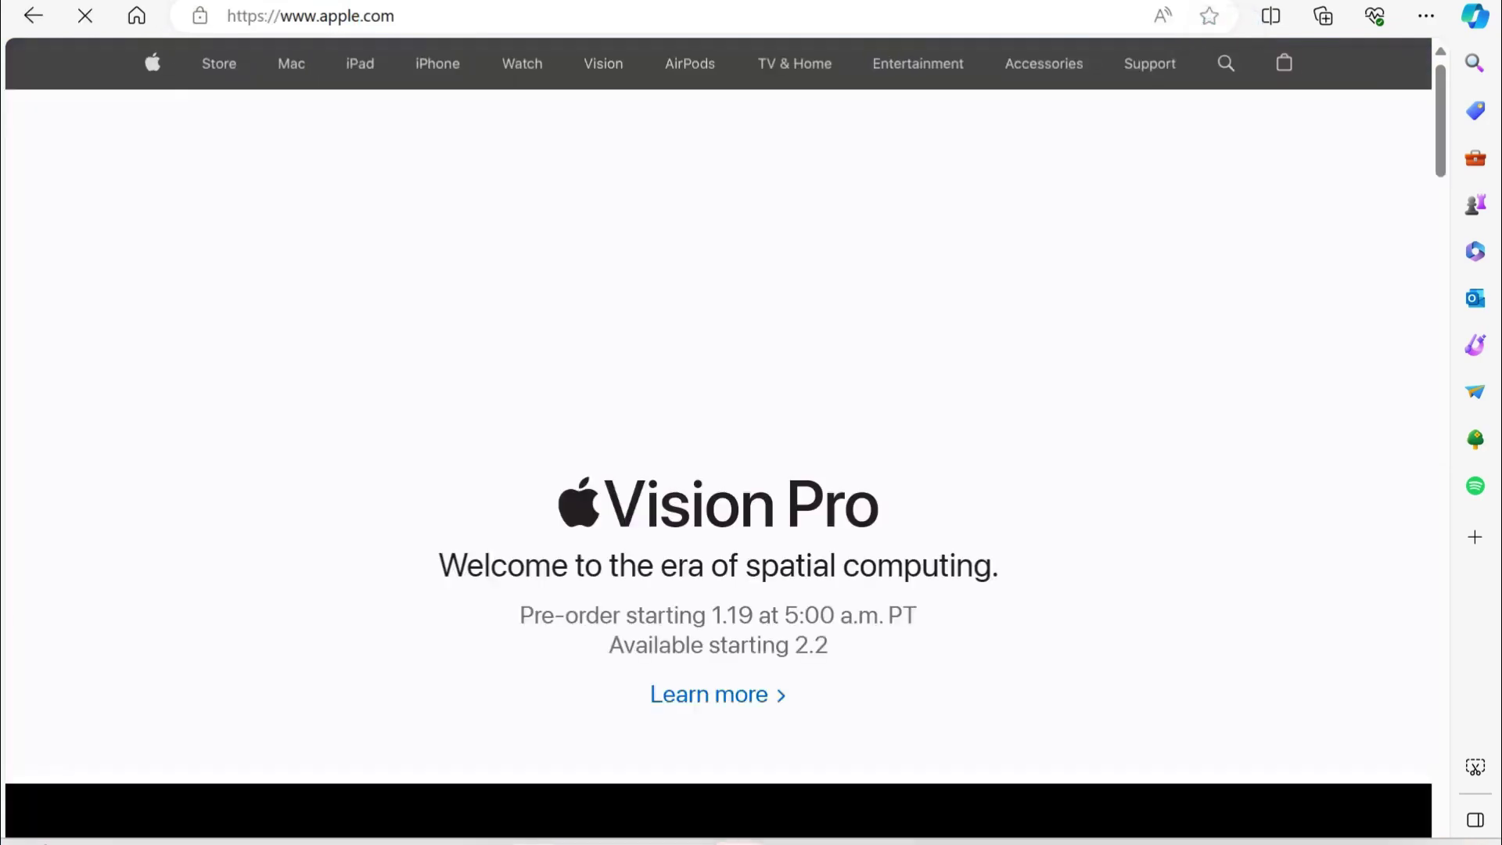